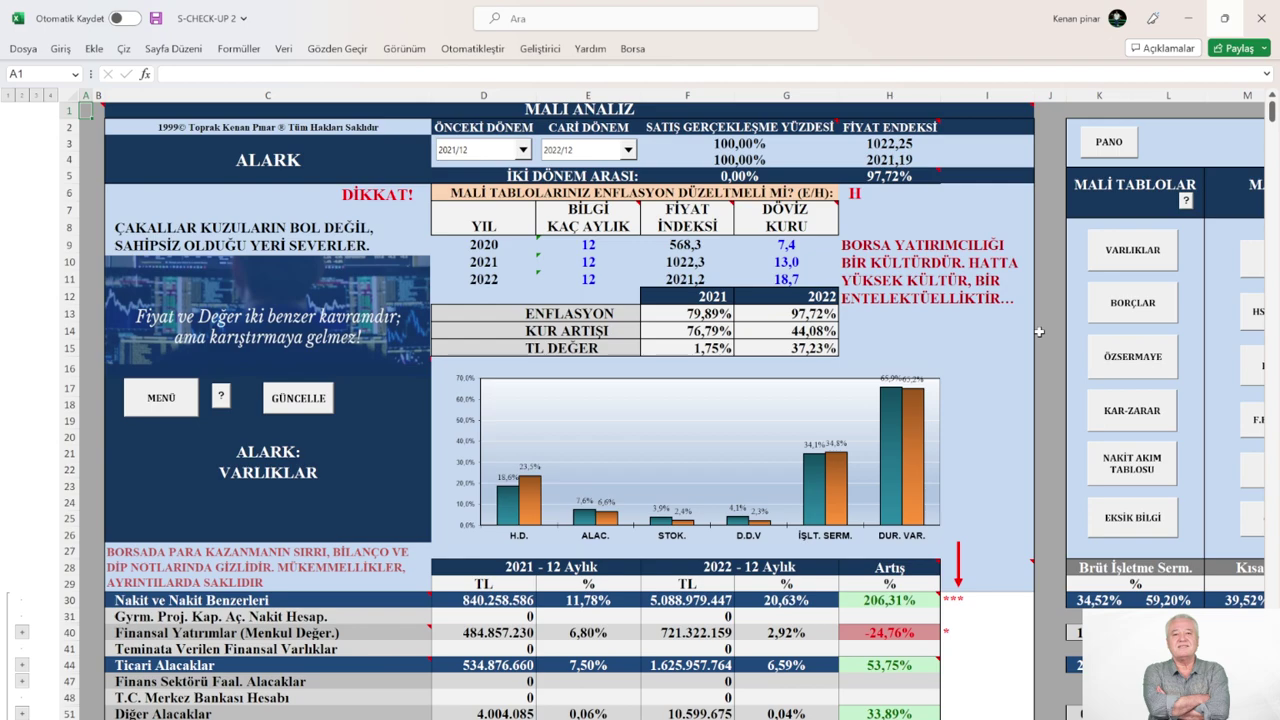
# Step: Examine ALARK's assets statement for 2021 and 2022, from cash and receivables through total assets and the fixed-asset-to-equity ratio
pyautogui.scroll(-5, 1040, 331)
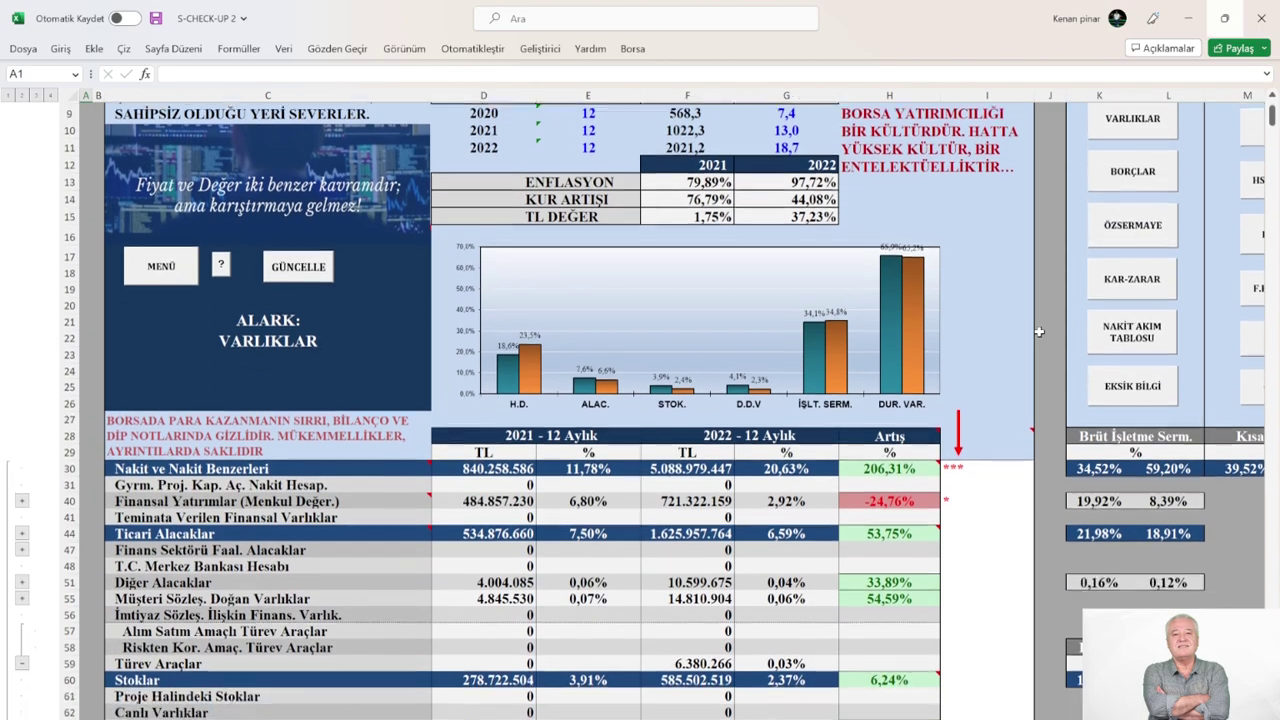
pyautogui.scroll(-2, 1040, 331)
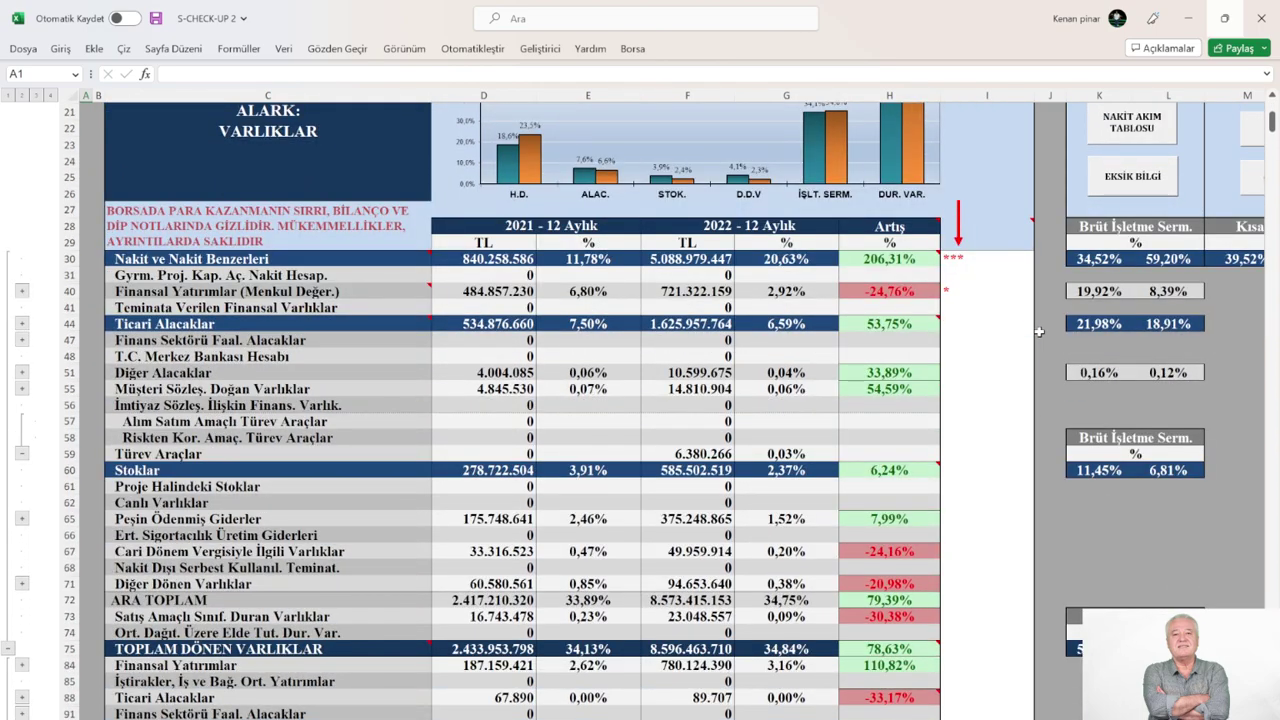
pyautogui.scroll(-1, 1040, 331)
pyautogui.scroll(-1, 1040, 331)
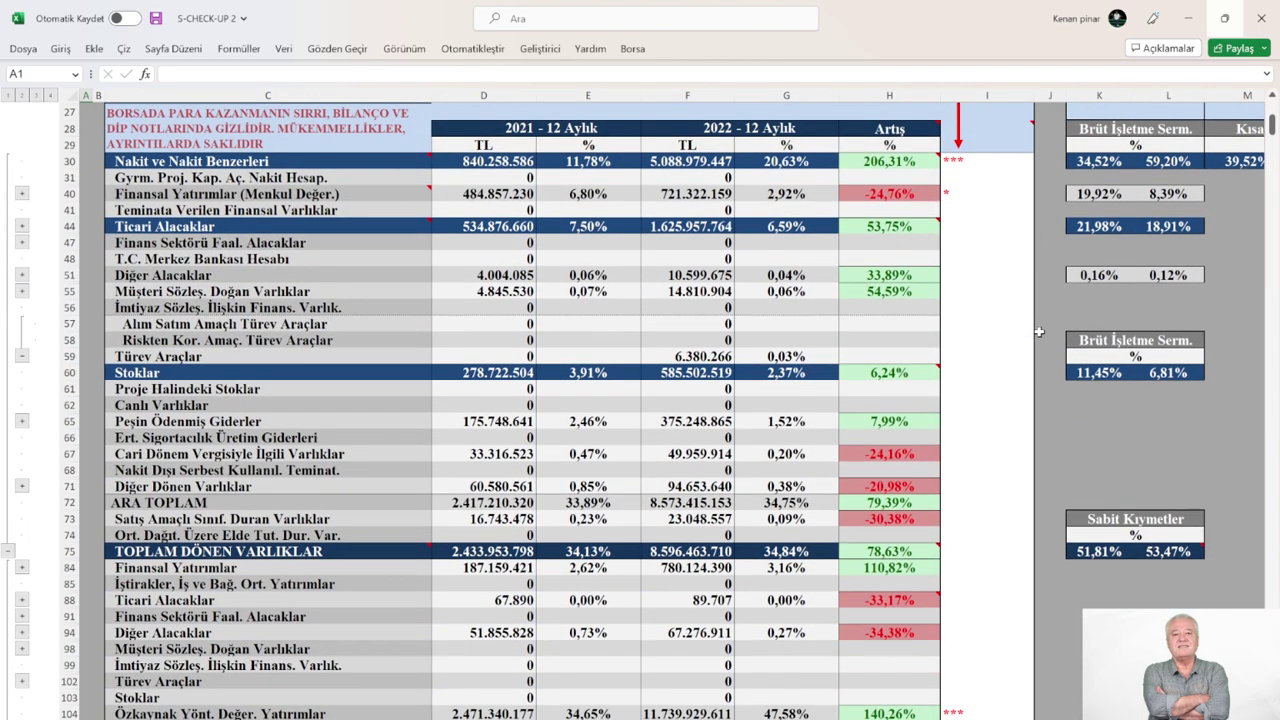
pyautogui.scroll(-3, 1040, 331)
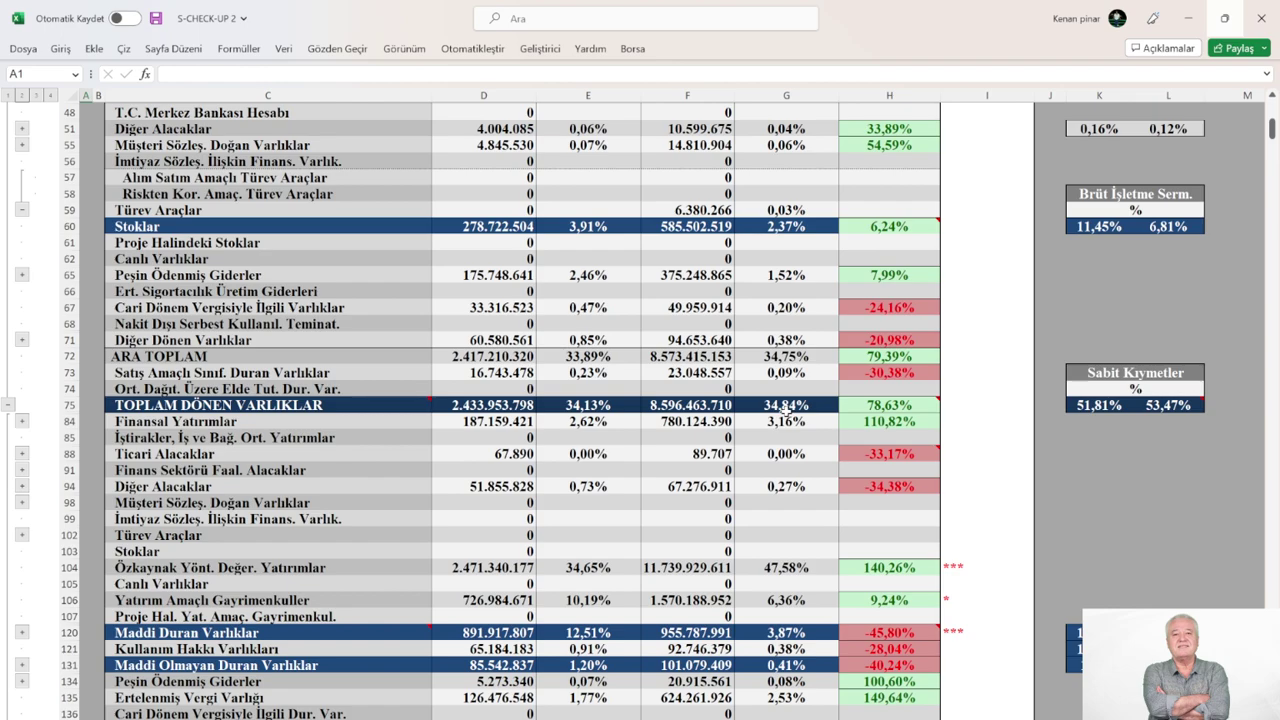
pyautogui.scroll(-6, 786, 405)
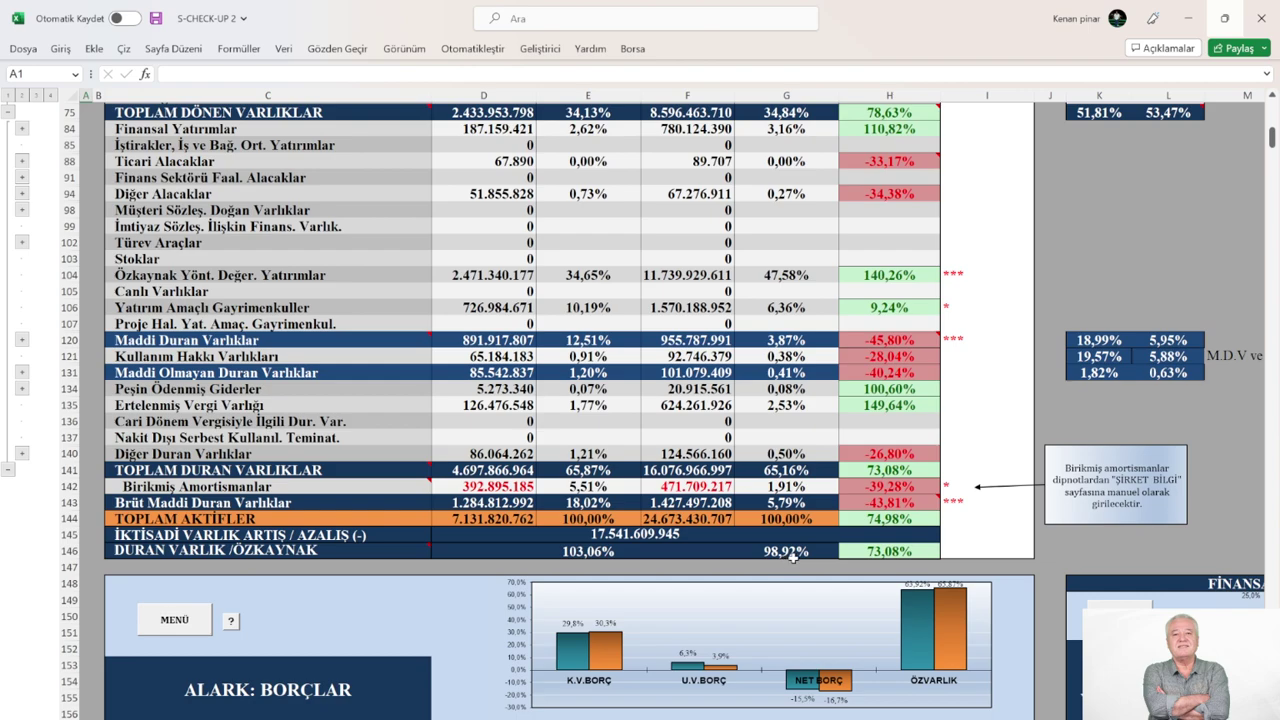
pyautogui.scroll(2, 791, 556)
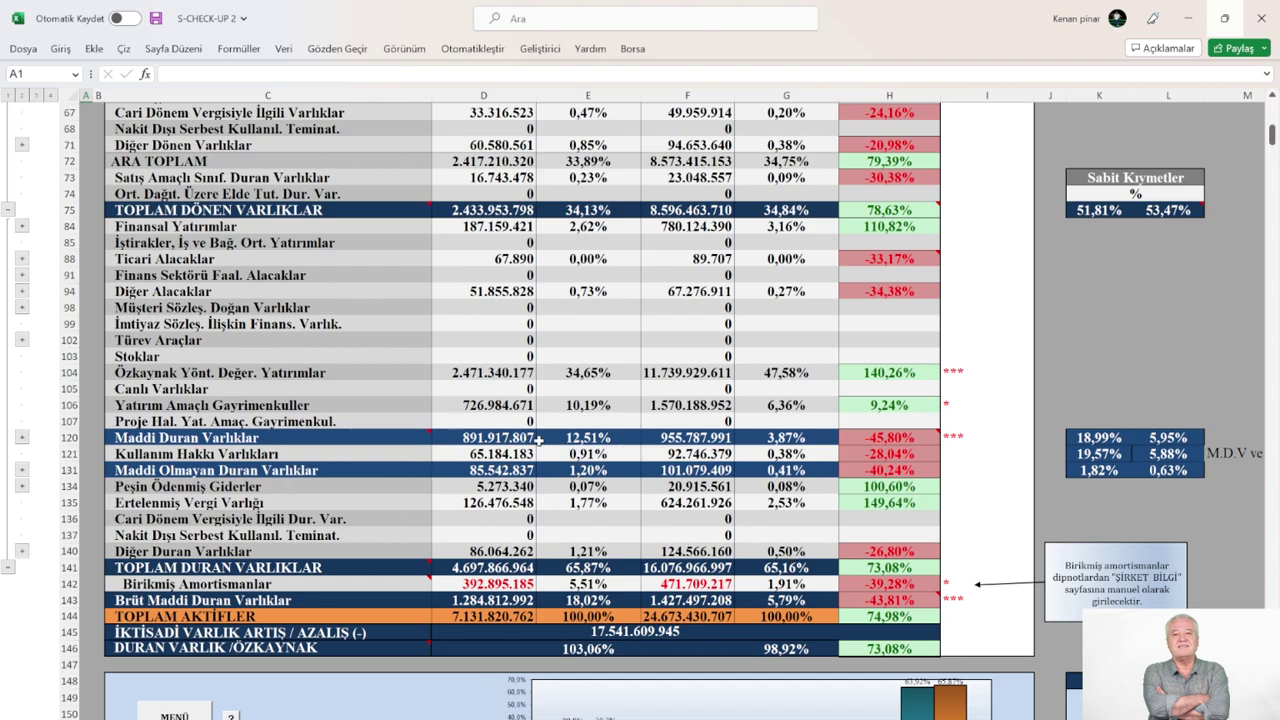
pyautogui.moveTo(404, 431)
pyautogui.moveTo(1142, 215)
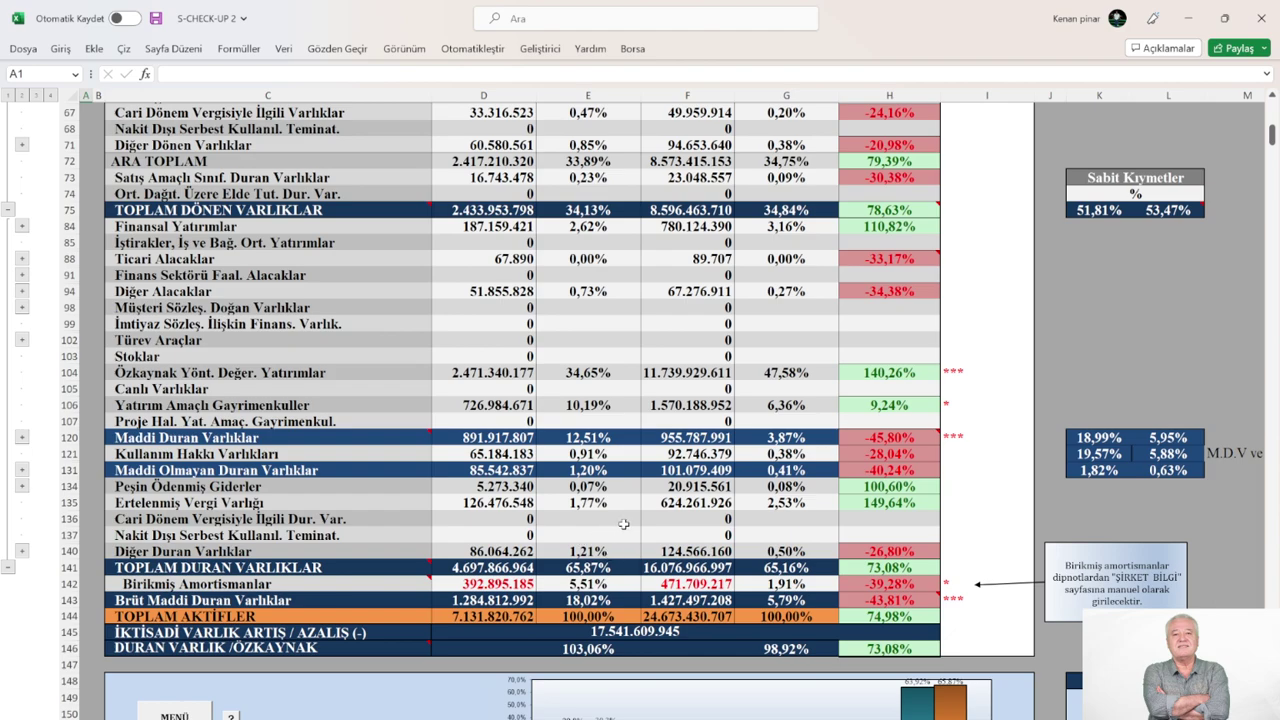
# Step: Re-examine the current asset items, from cash and trade receivables to total current assets, with their year-over-year increases
pyautogui.scroll(7, 718, 545)
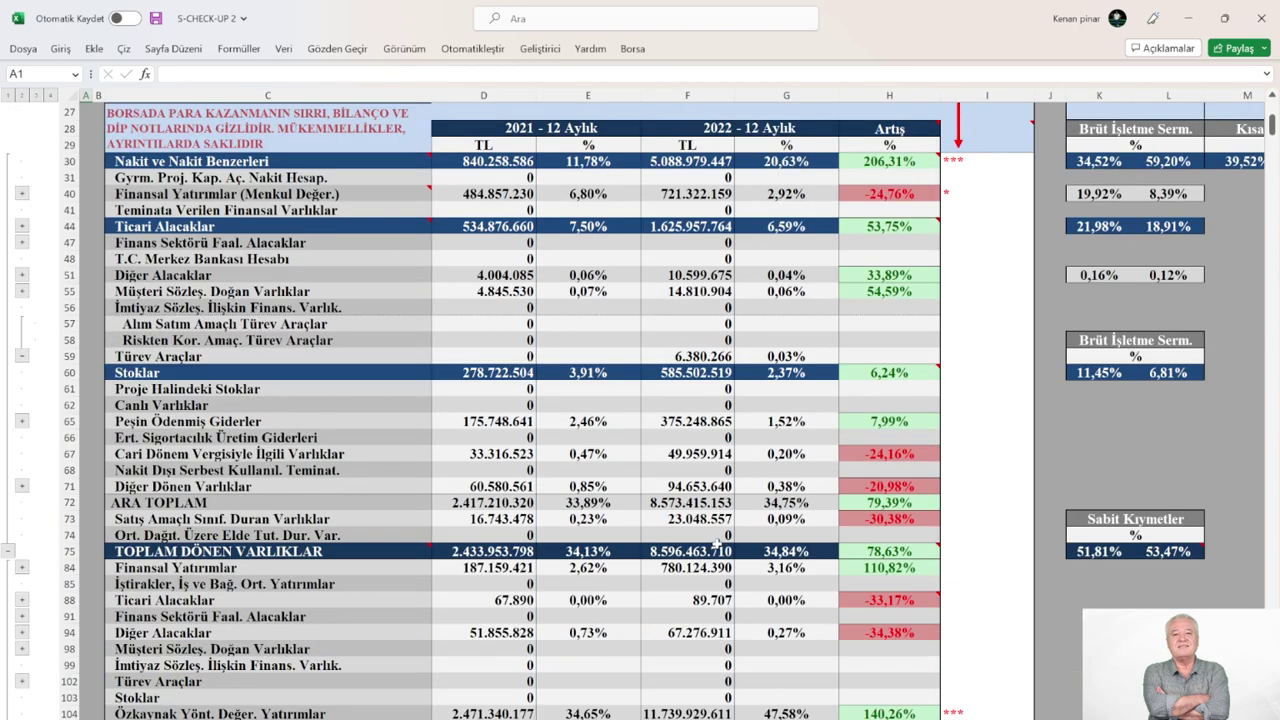
pyautogui.scroll(1, 718, 538)
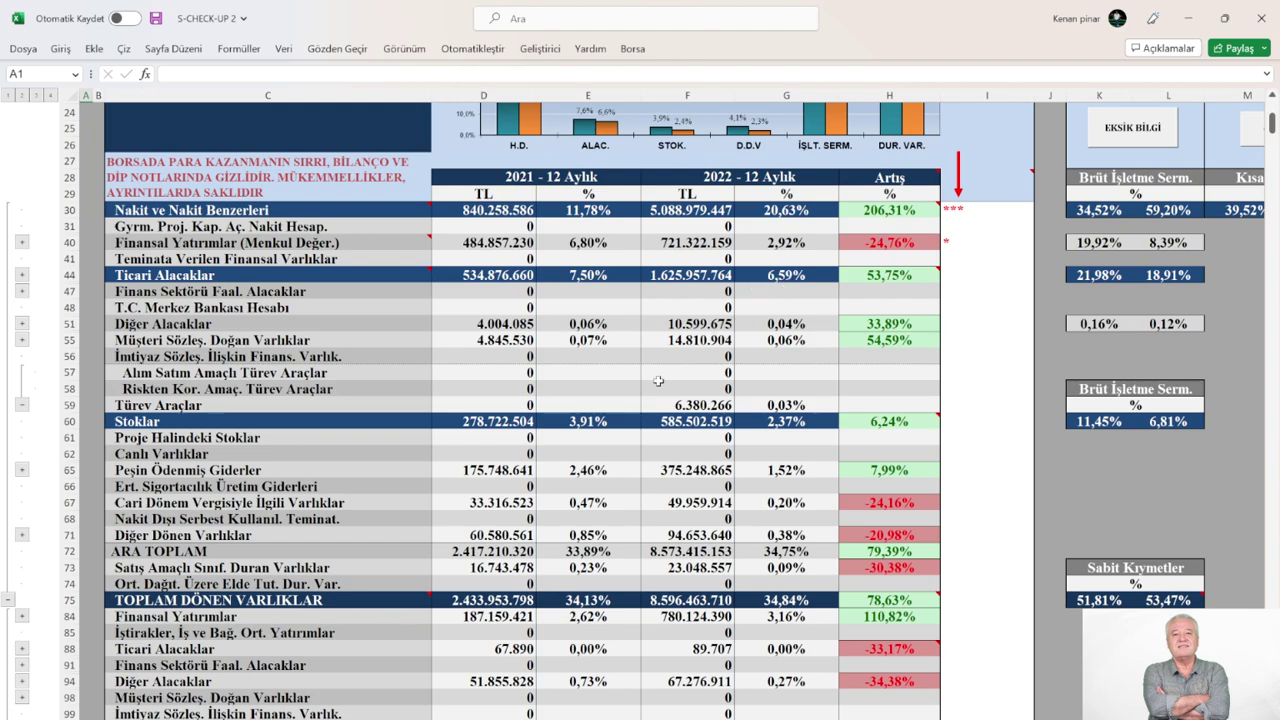
pyautogui.scroll(-1, 643, 382)
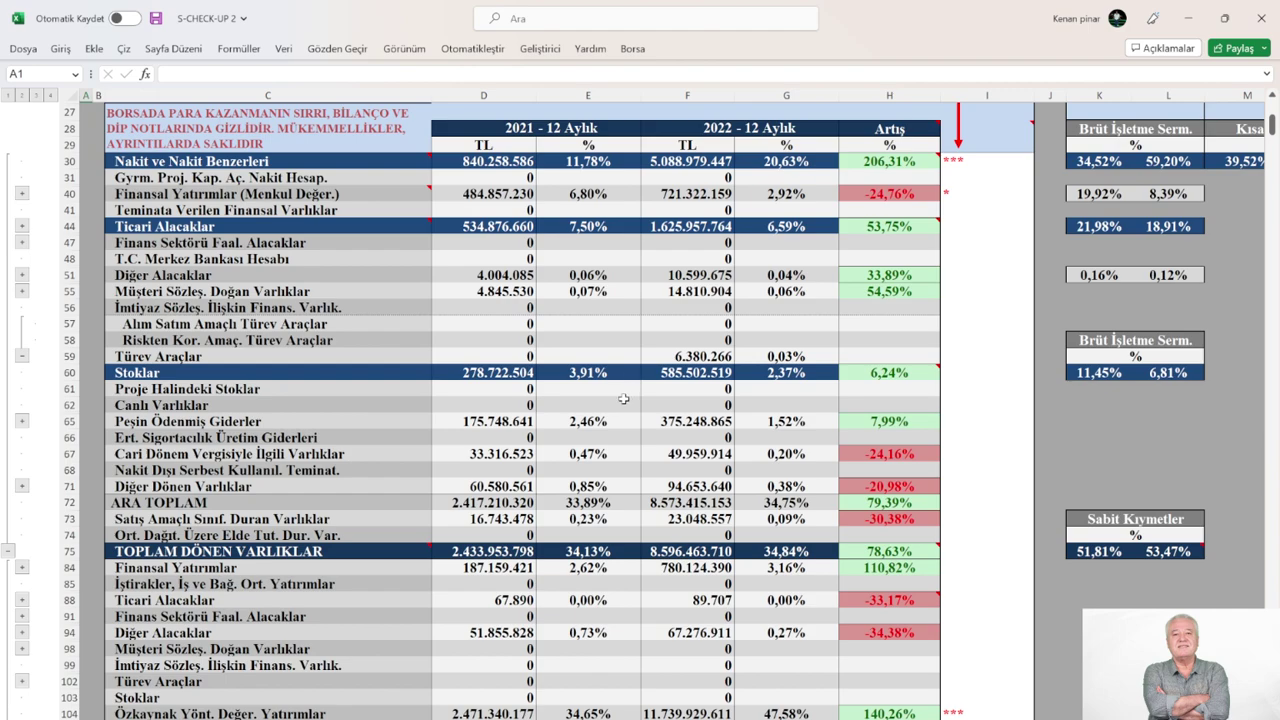
pyautogui.scroll(1, 623, 399)
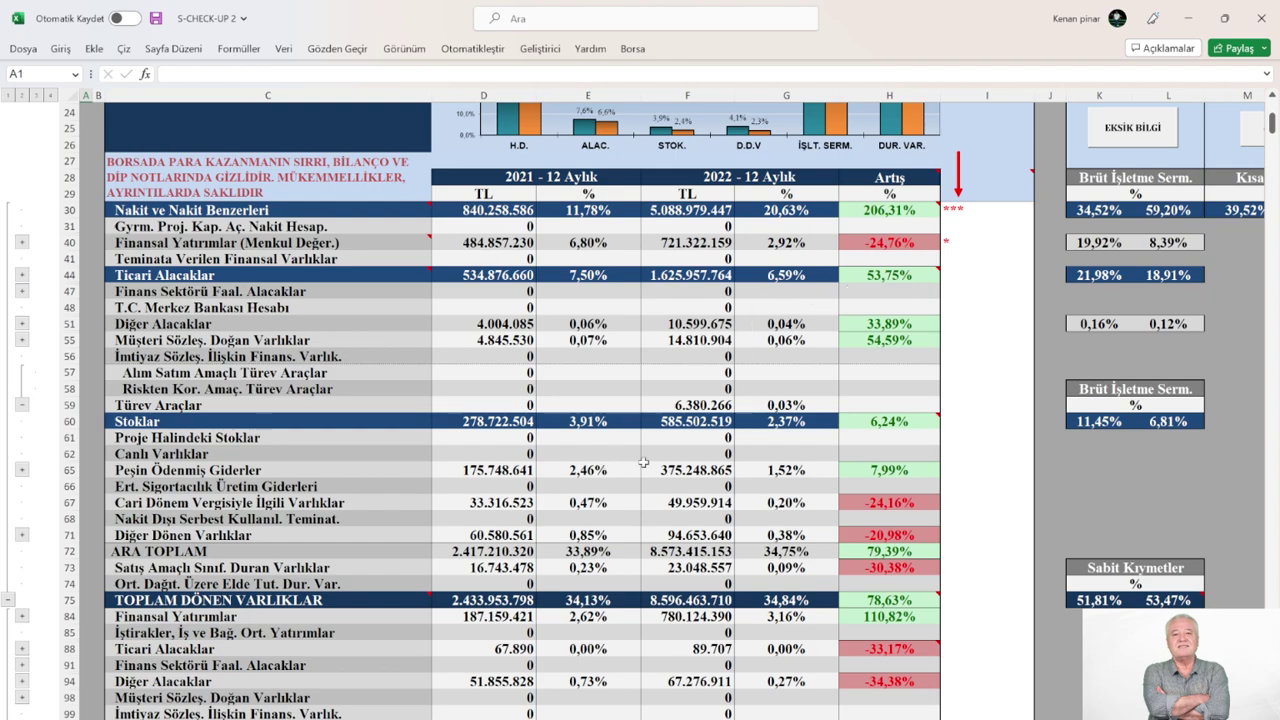
pyautogui.scroll(3, 740, 536)
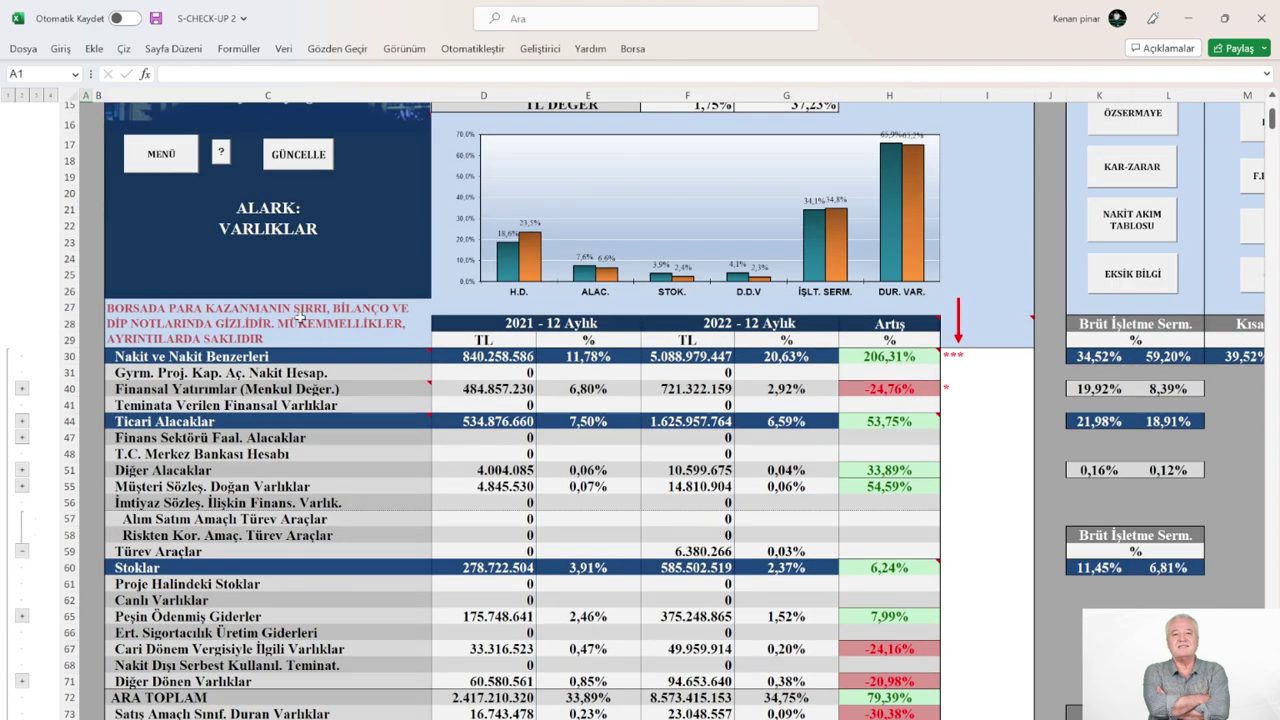
# Step: Open the REEL SATIŞ analysis and review the sales, export and import figures and the growth notes below them
pyautogui.click(165, 166)
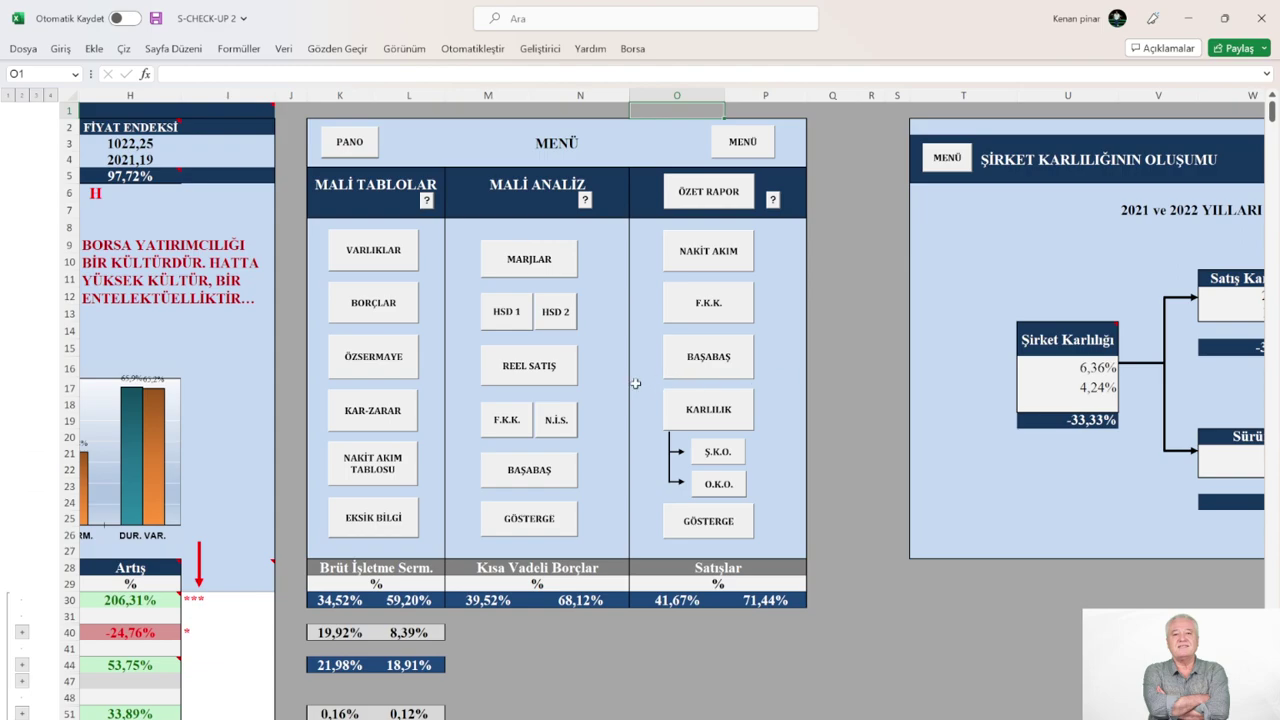
pyautogui.click(516, 375)
pyautogui.scroll(-1, 805, 622)
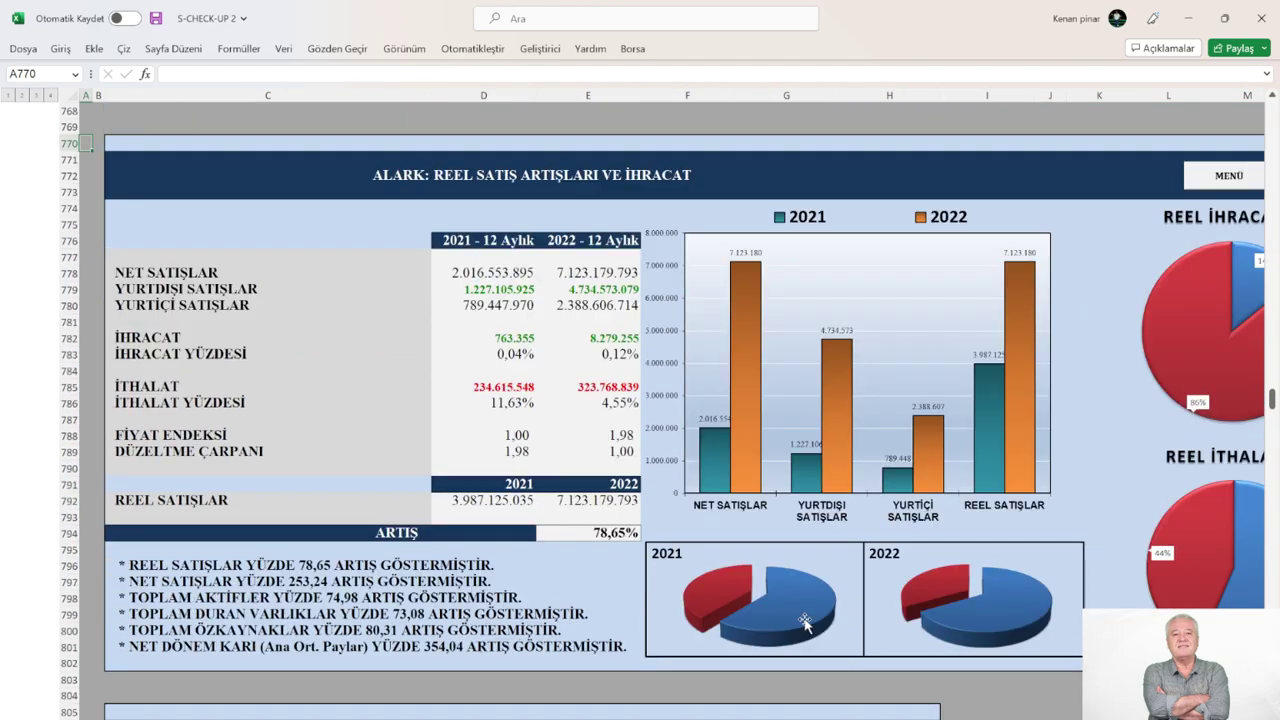
pyautogui.scroll(-2, 805, 622)
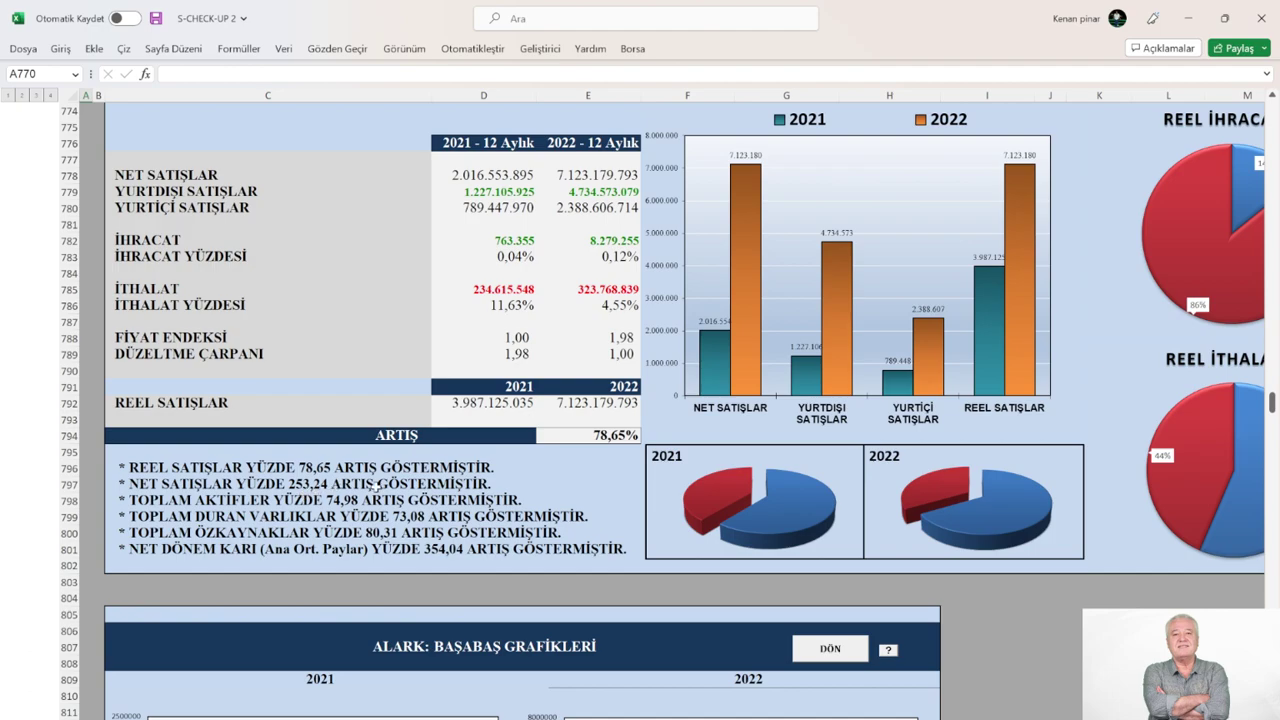
pyautogui.scroll(2, 377, 485)
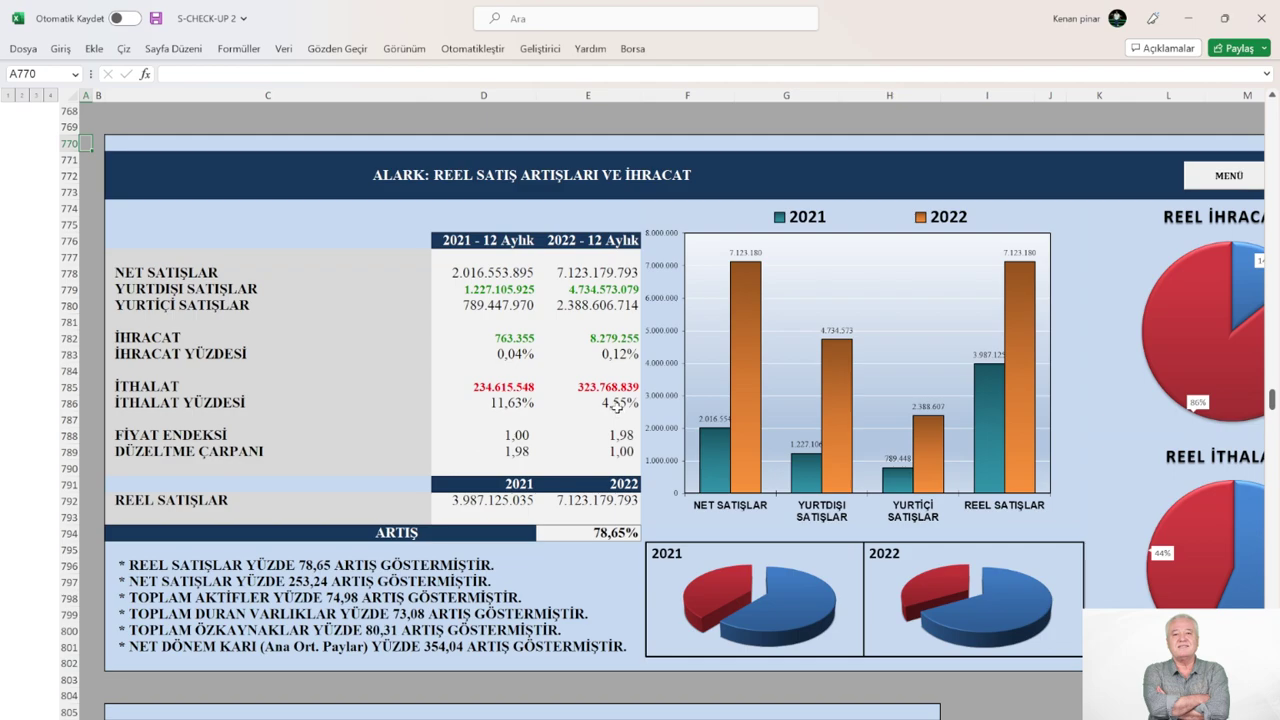
# Step: Inspect the REEL İHRACAT and REEL İTHALAT pie charts, comparing the 2021 and 2022 shares
pyautogui.hscroll(3, 984, 650)
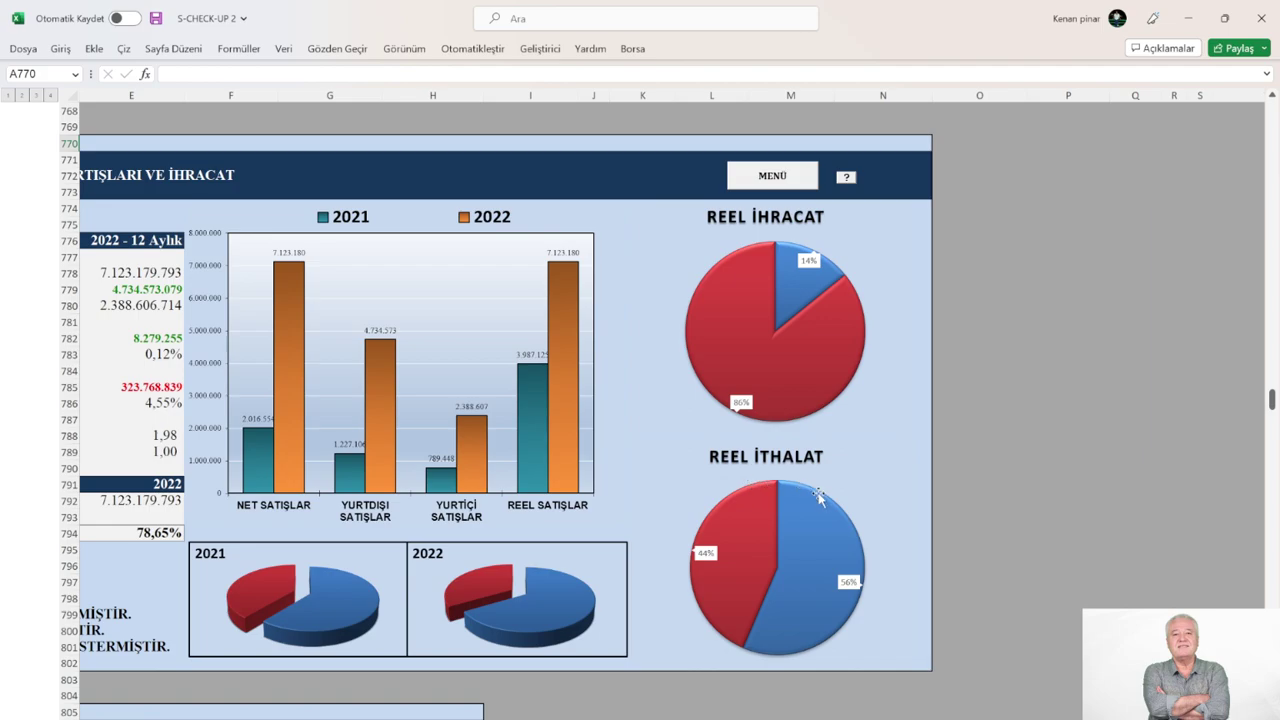
pyautogui.moveTo(812, 325)
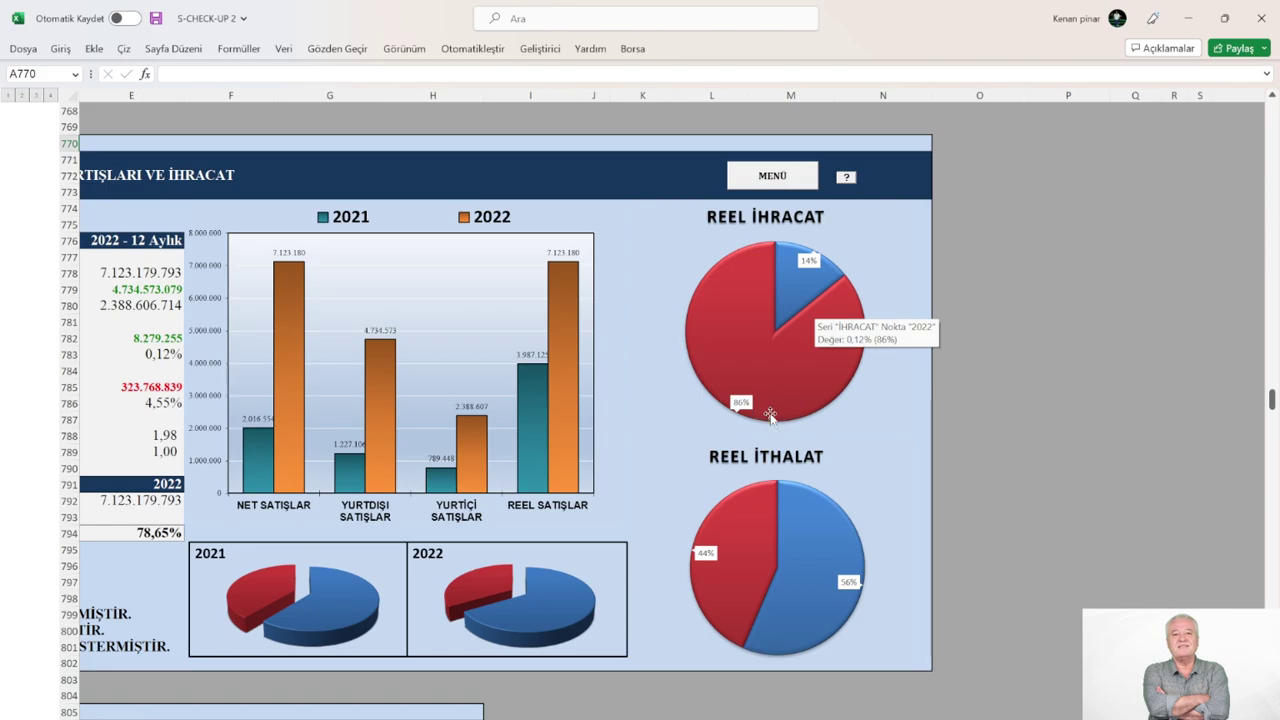
pyautogui.moveTo(845, 600)
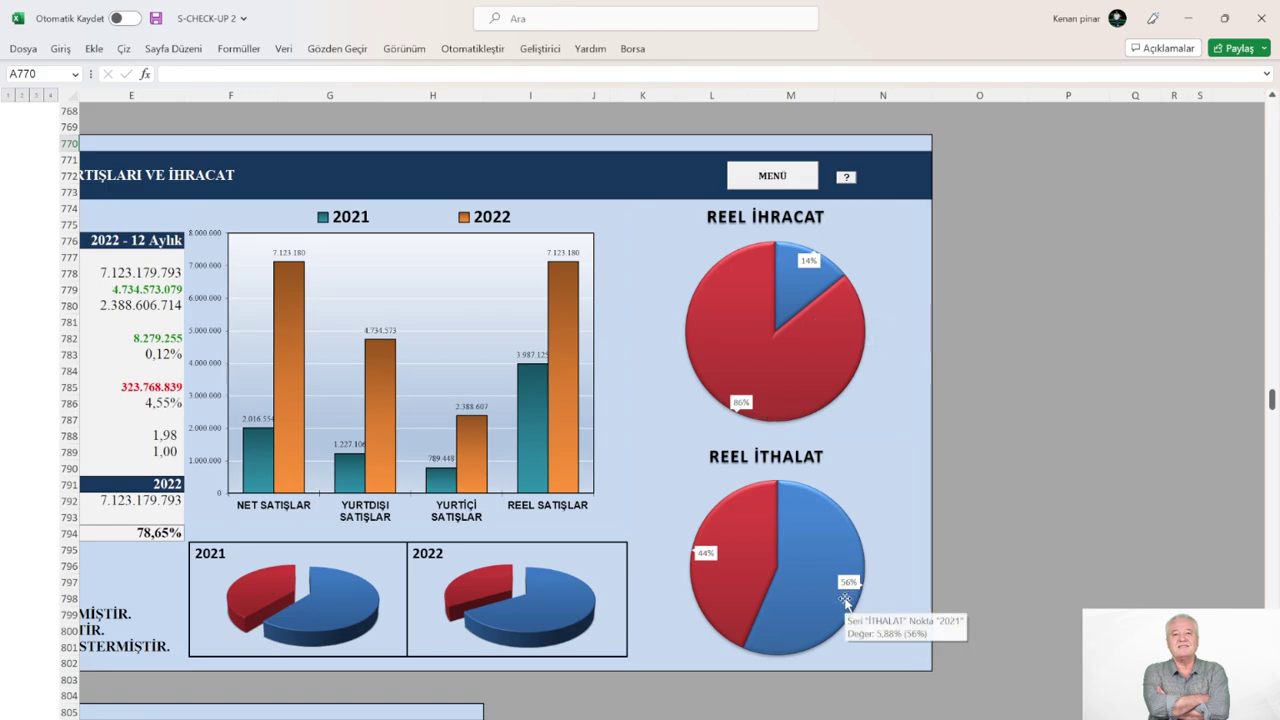
pyautogui.moveTo(735, 560)
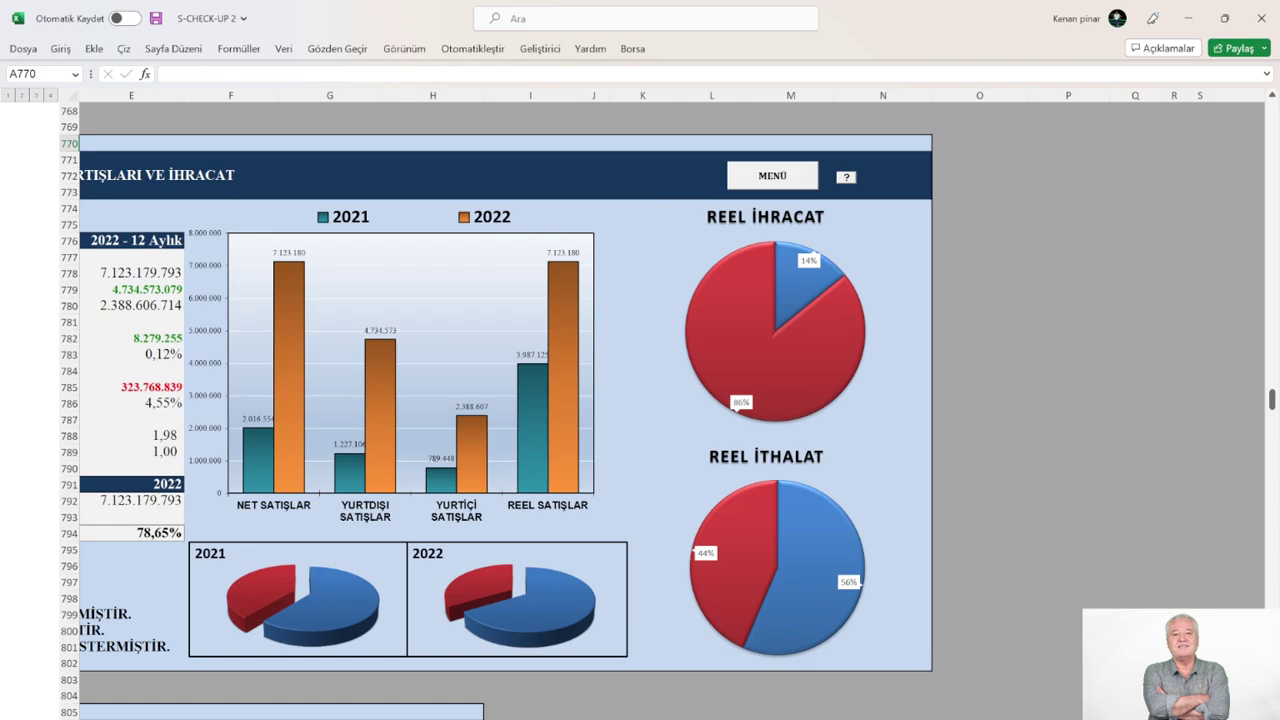
pyautogui.hscroll(-2, 640, 400)
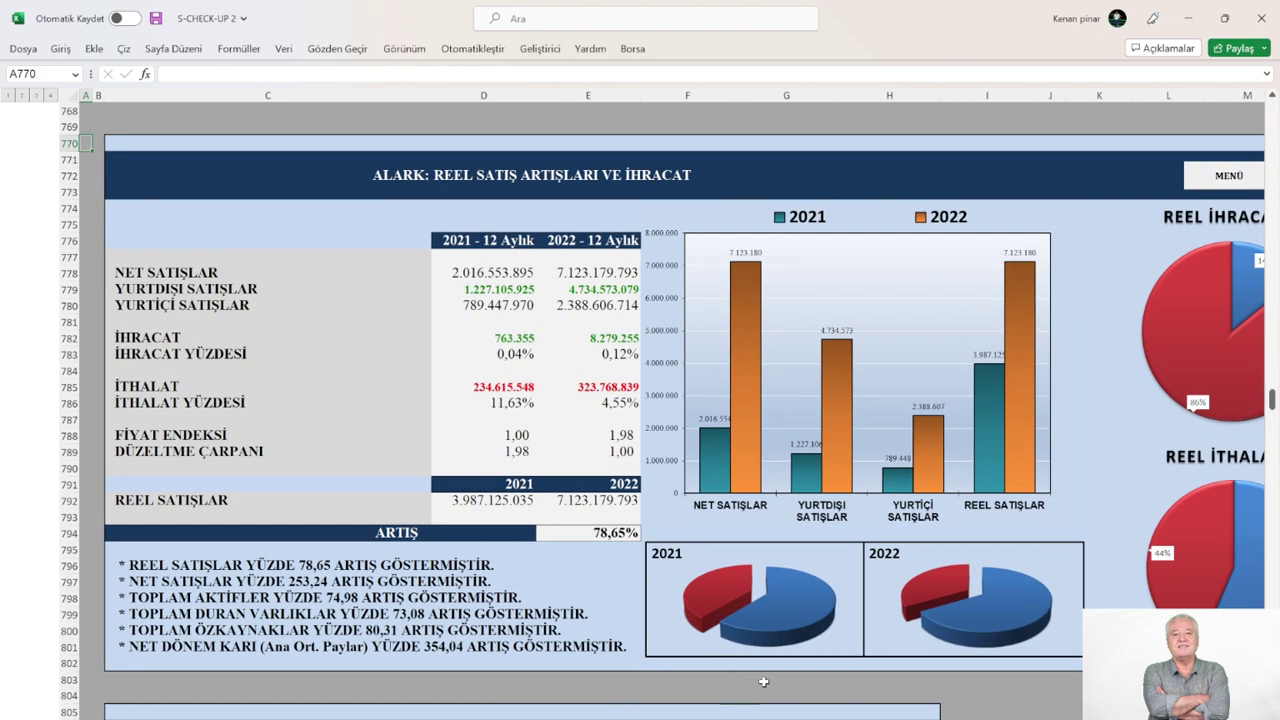
pyautogui.scroll(1, 597, 532)
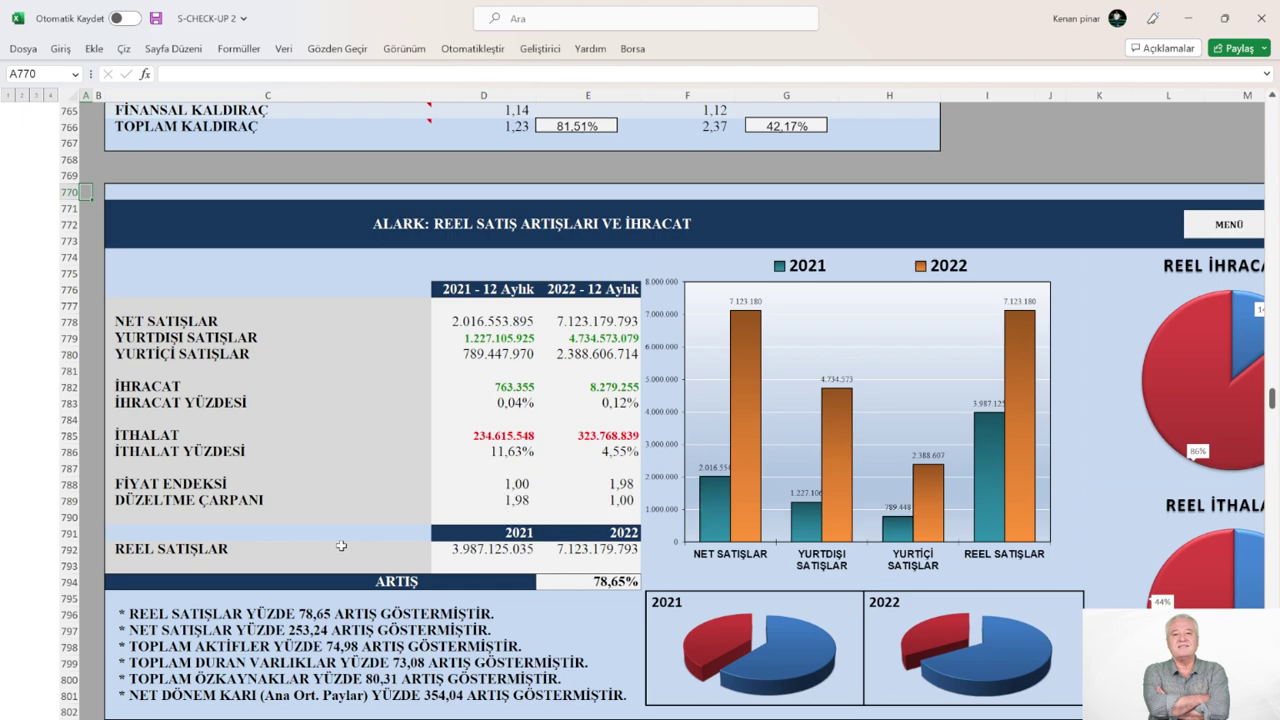
# Step: Return to the VARLIKLAR statement and review it from current assets down to total assets
pyautogui.click(1227, 225)
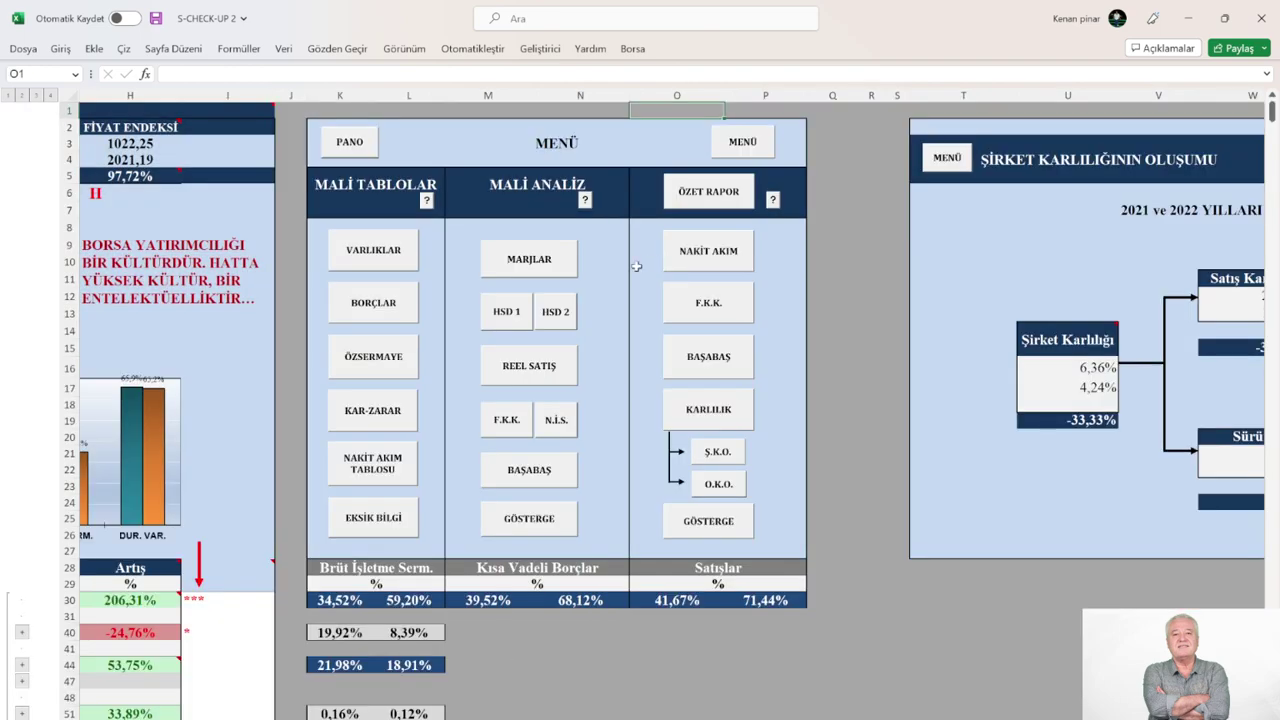
pyautogui.click(374, 252)
pyautogui.scroll(-1, 388, 517)
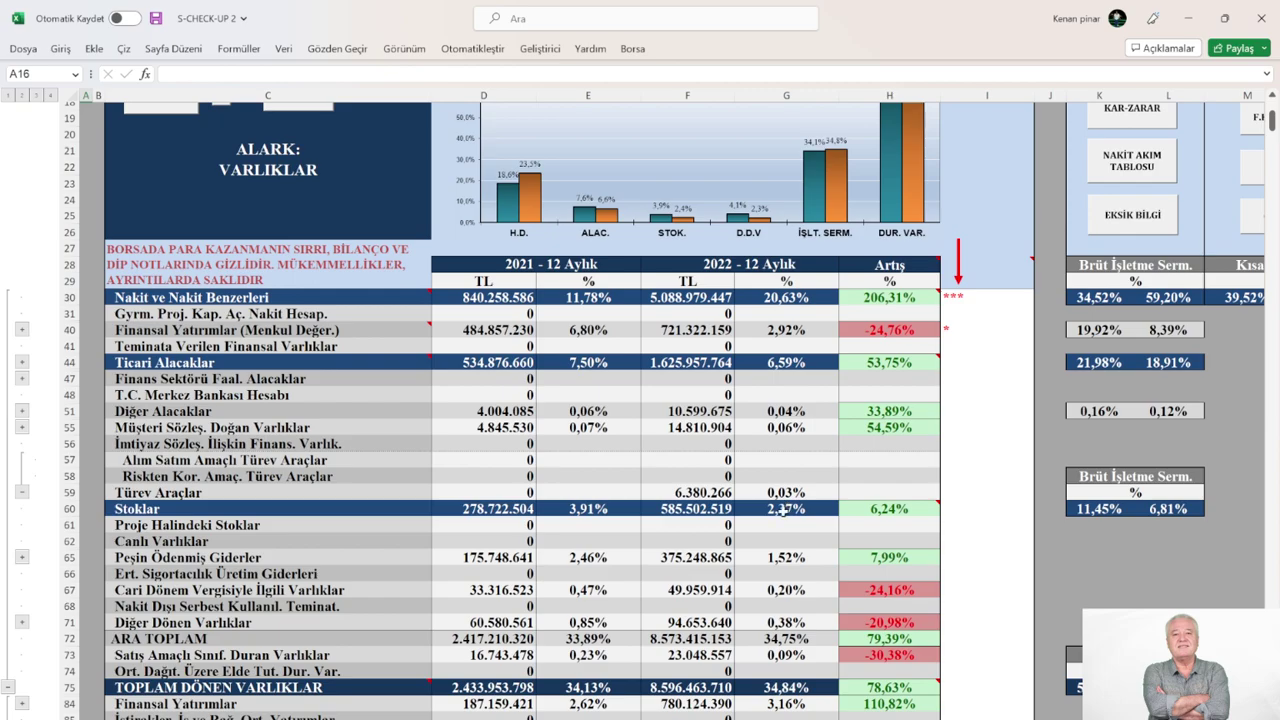
pyautogui.scroll(2, 720, 530)
pyautogui.scroll(-10, 597, 508)
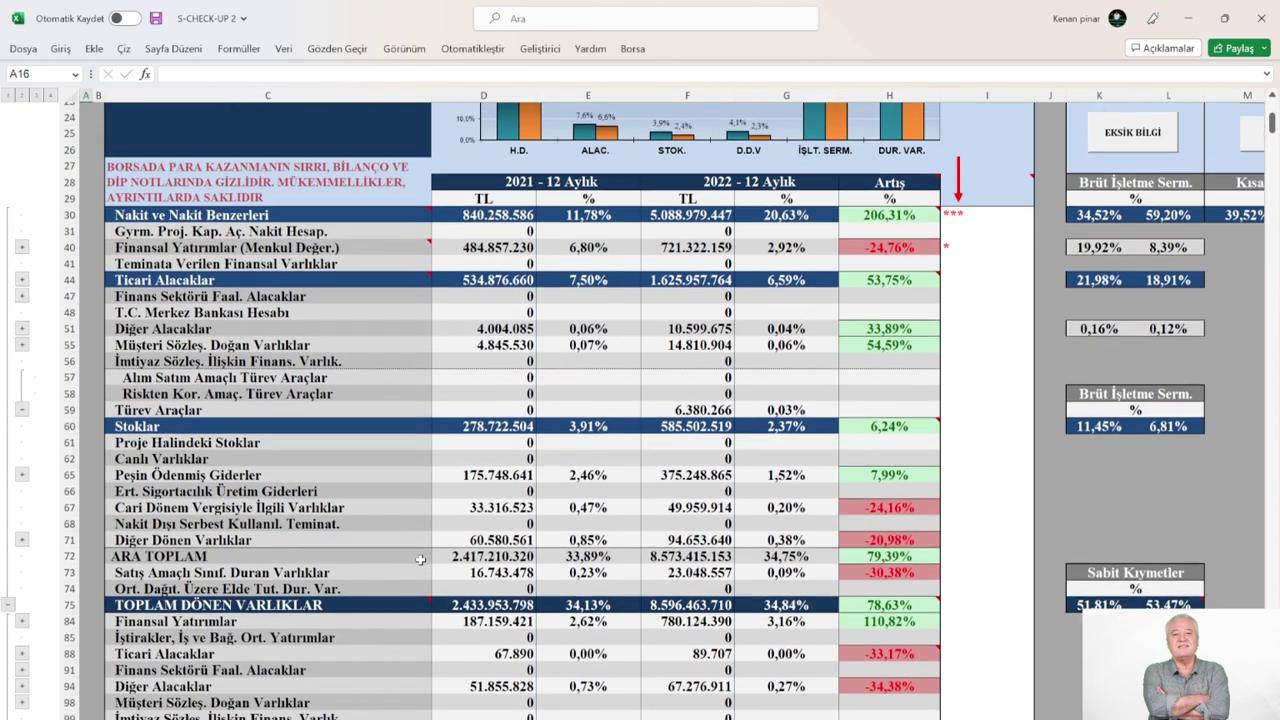
pyautogui.scroll(-3, 453, 590)
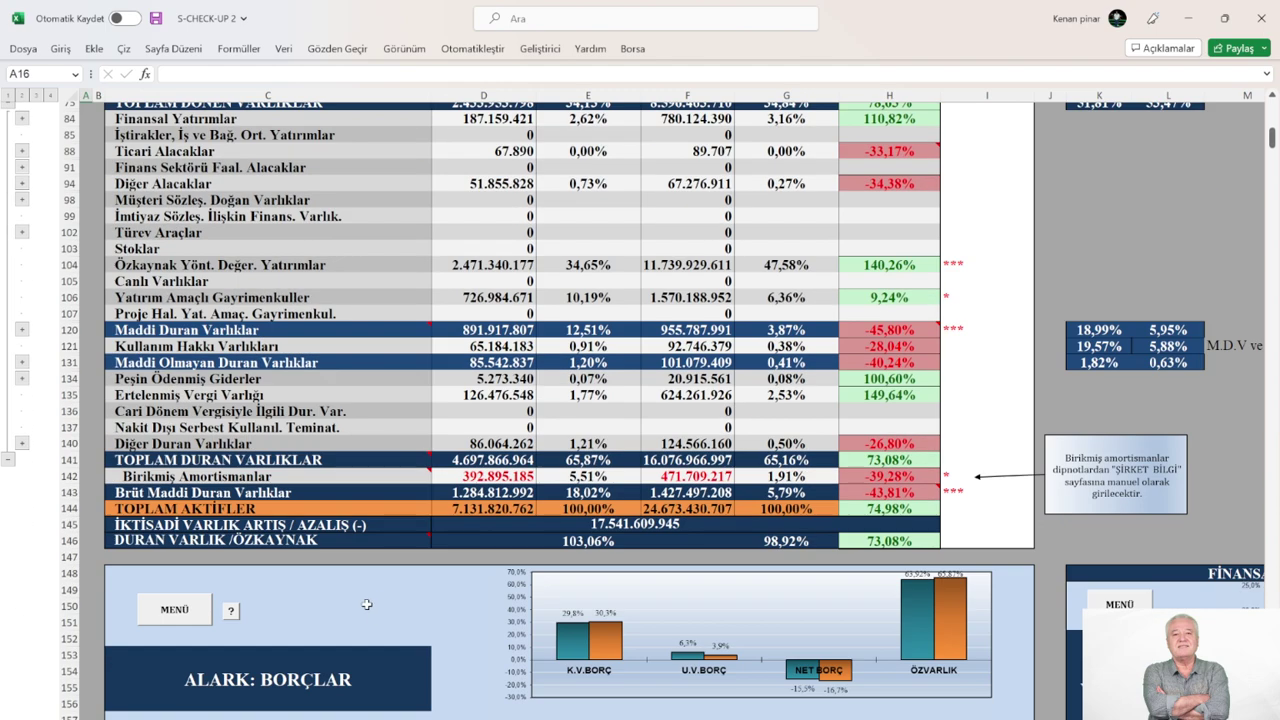
# Step: Open the GÖSTERGE page, review the liquidity and activity ratios for both years, and go back to the analysis menu
pyautogui.click(186, 612)
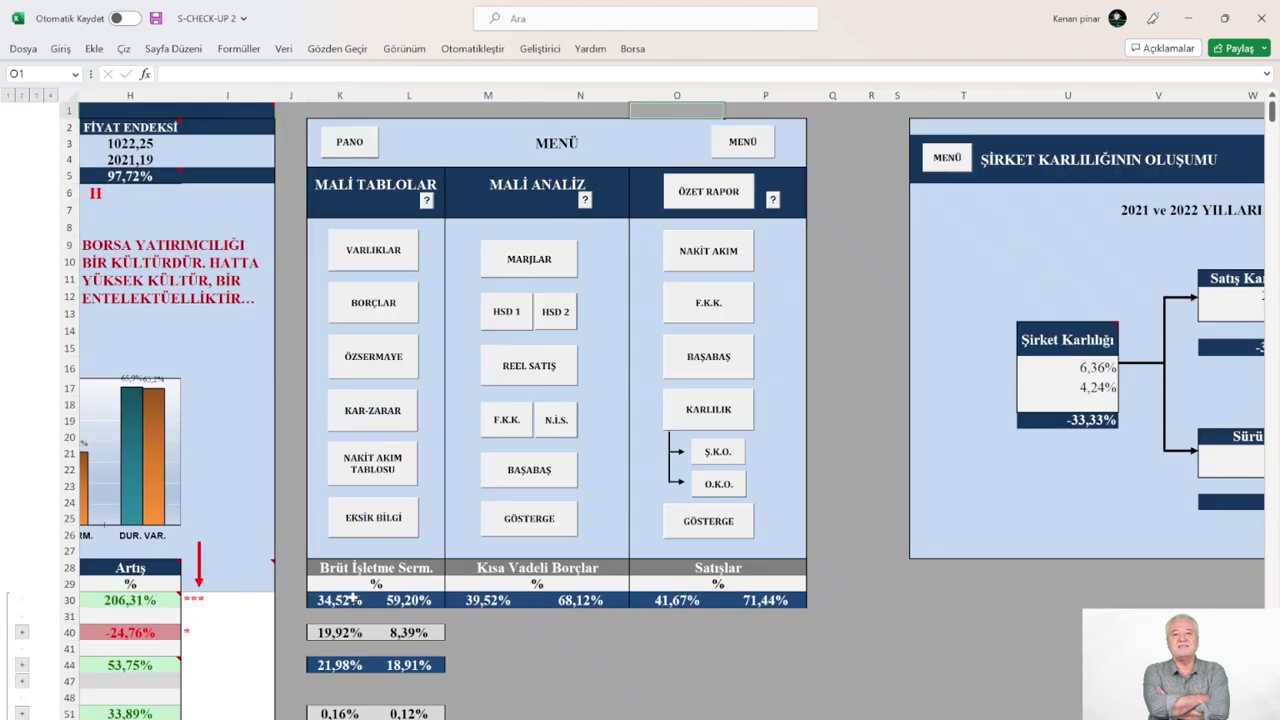
pyautogui.click(484, 517)
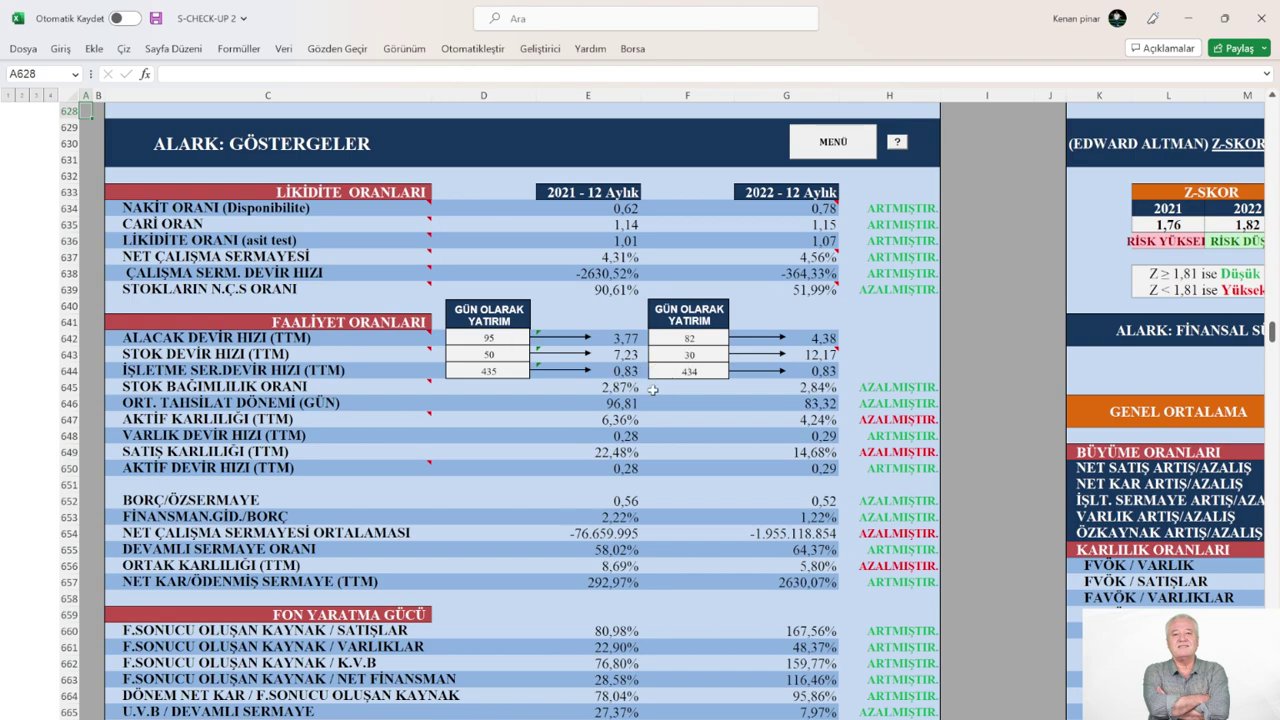
pyautogui.click(826, 141)
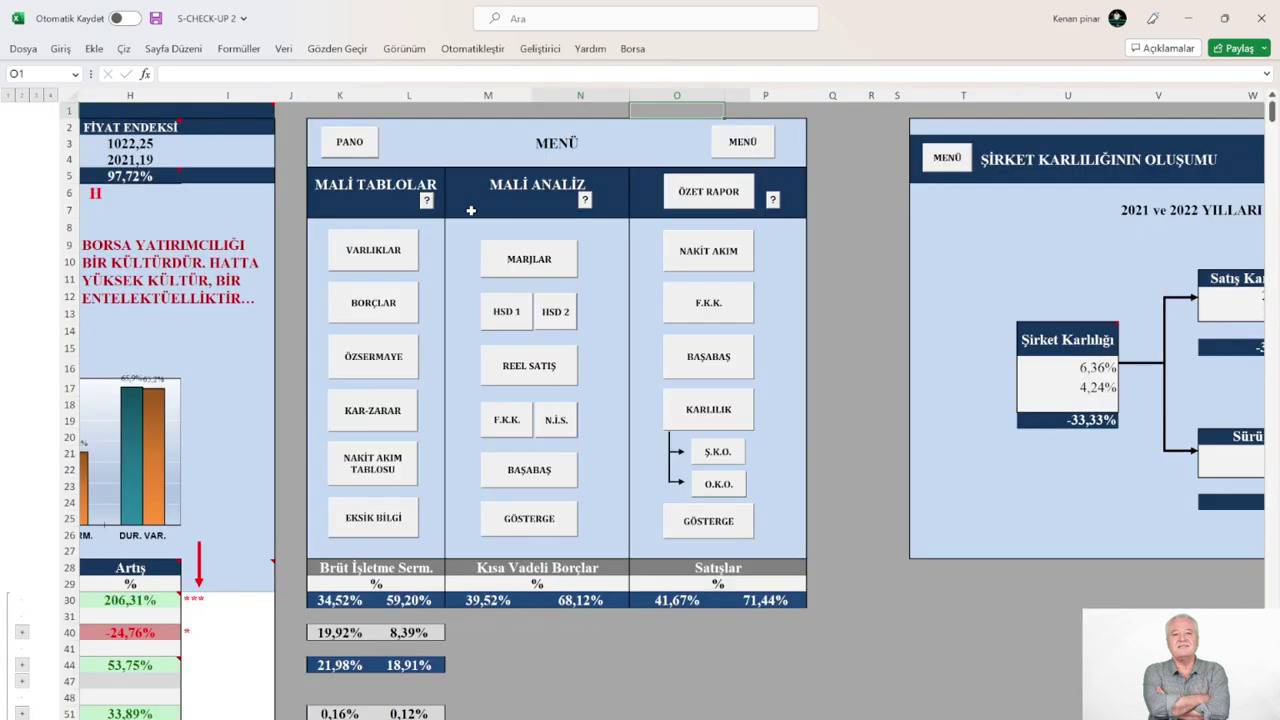
# Step: Open the BORÇLAR statement and examine the short-term and long-term debt items with their year-over-year changes
pyautogui.click(373, 304)
pyautogui.scroll(-1, 584, 445)
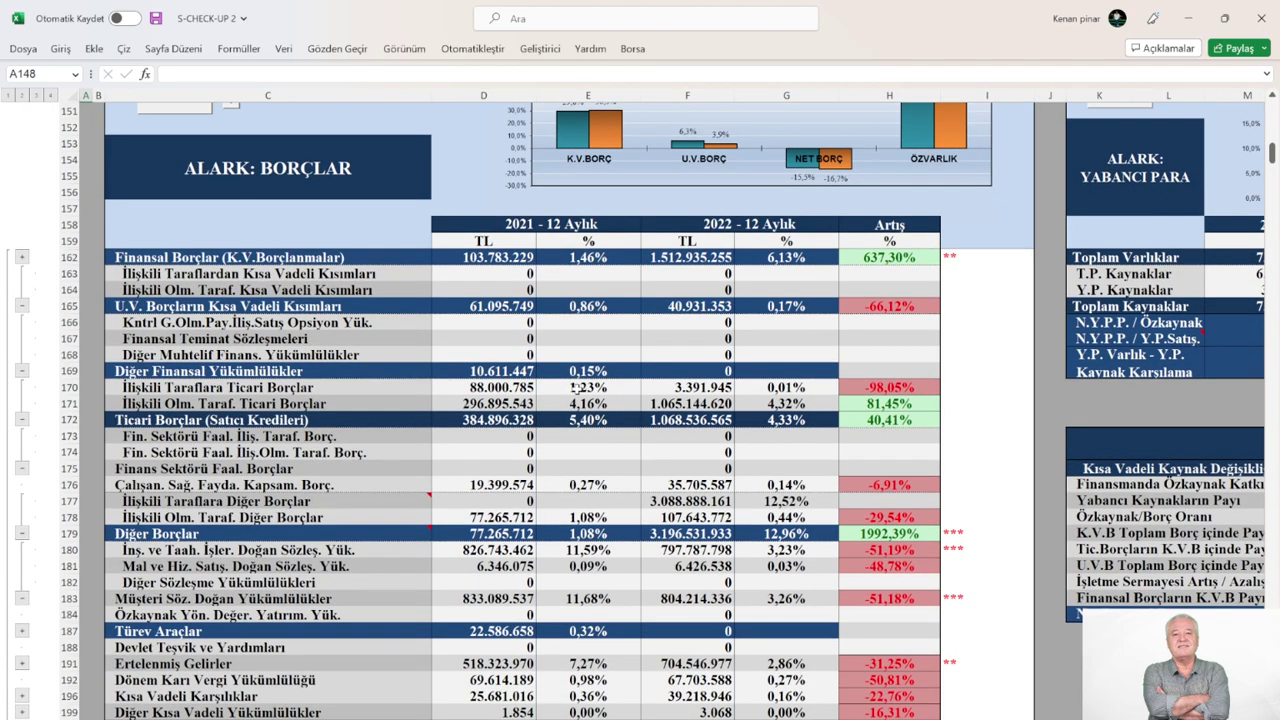
pyautogui.scroll(2, 577, 389)
pyautogui.scroll(1, 580, 369)
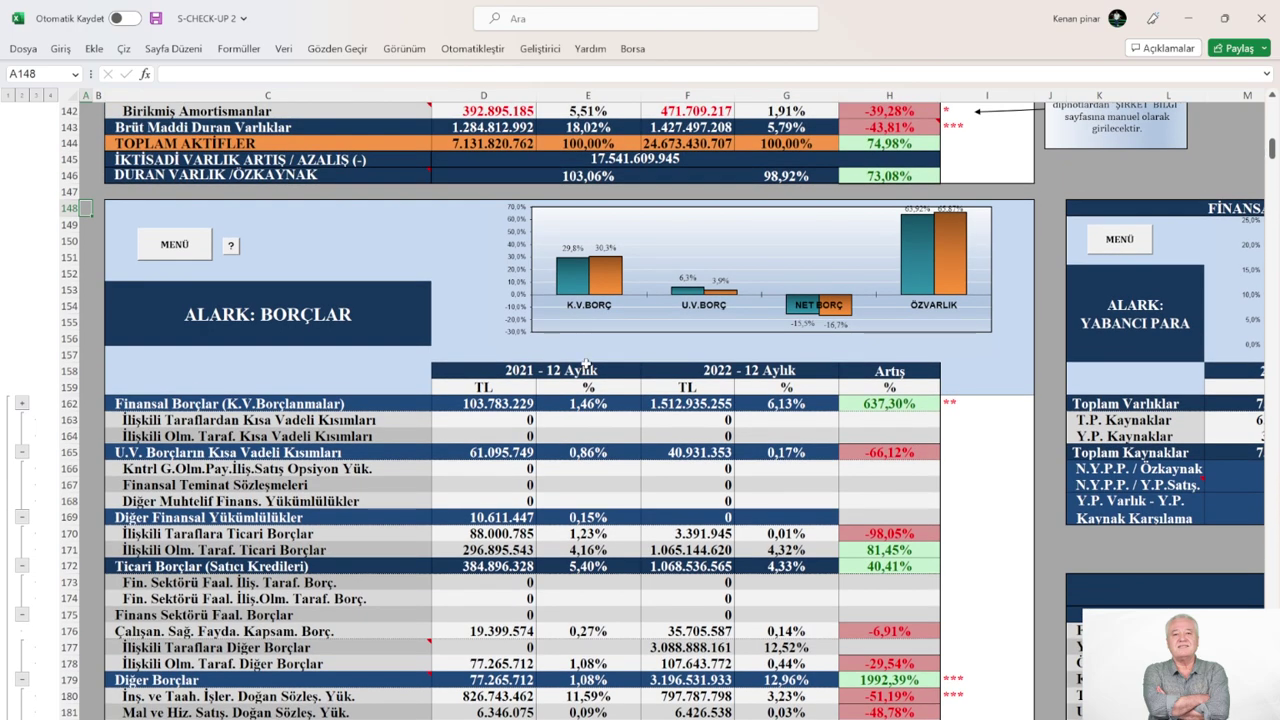
pyautogui.scroll(-3, 587, 362)
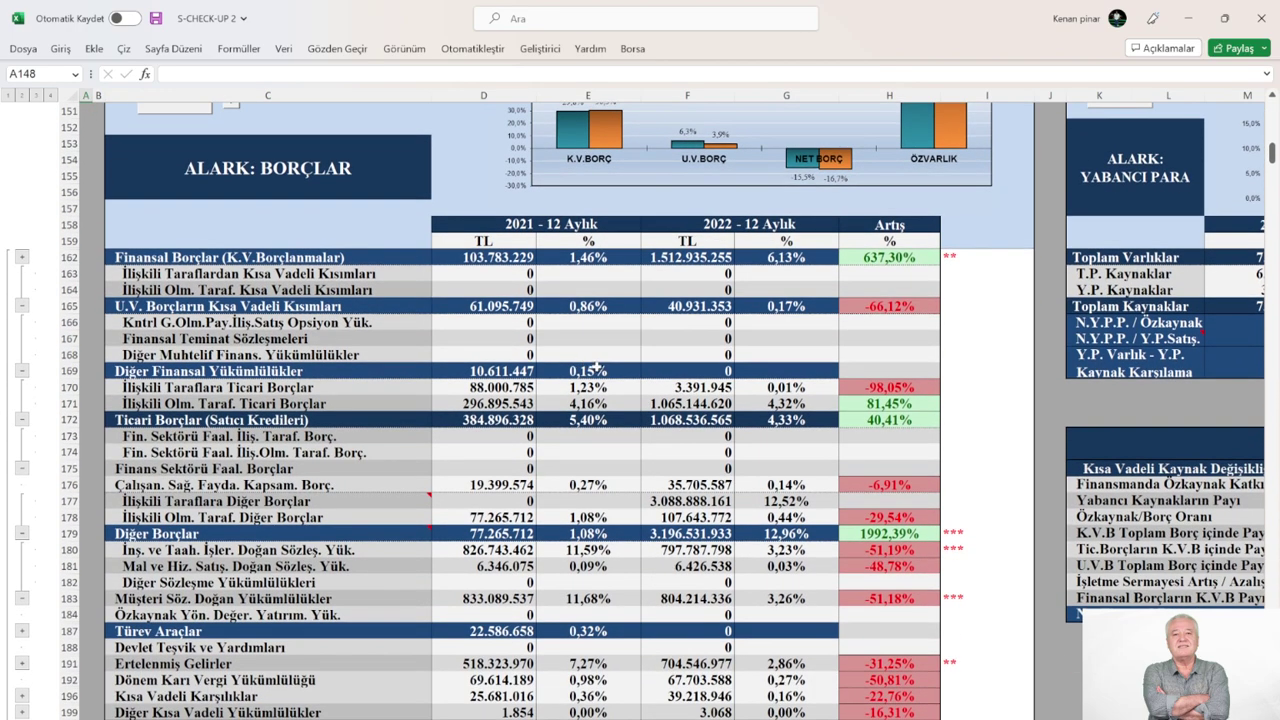
pyautogui.scroll(1, 596, 367)
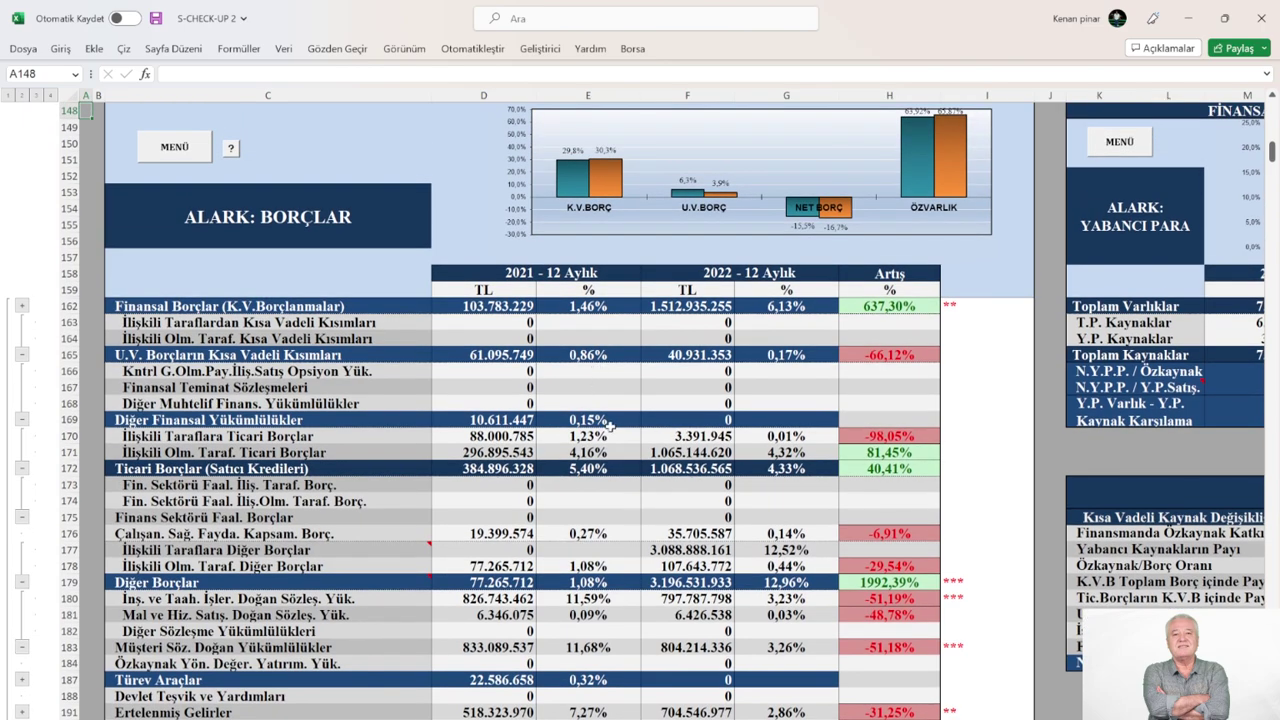
pyautogui.scroll(-6, 608, 424)
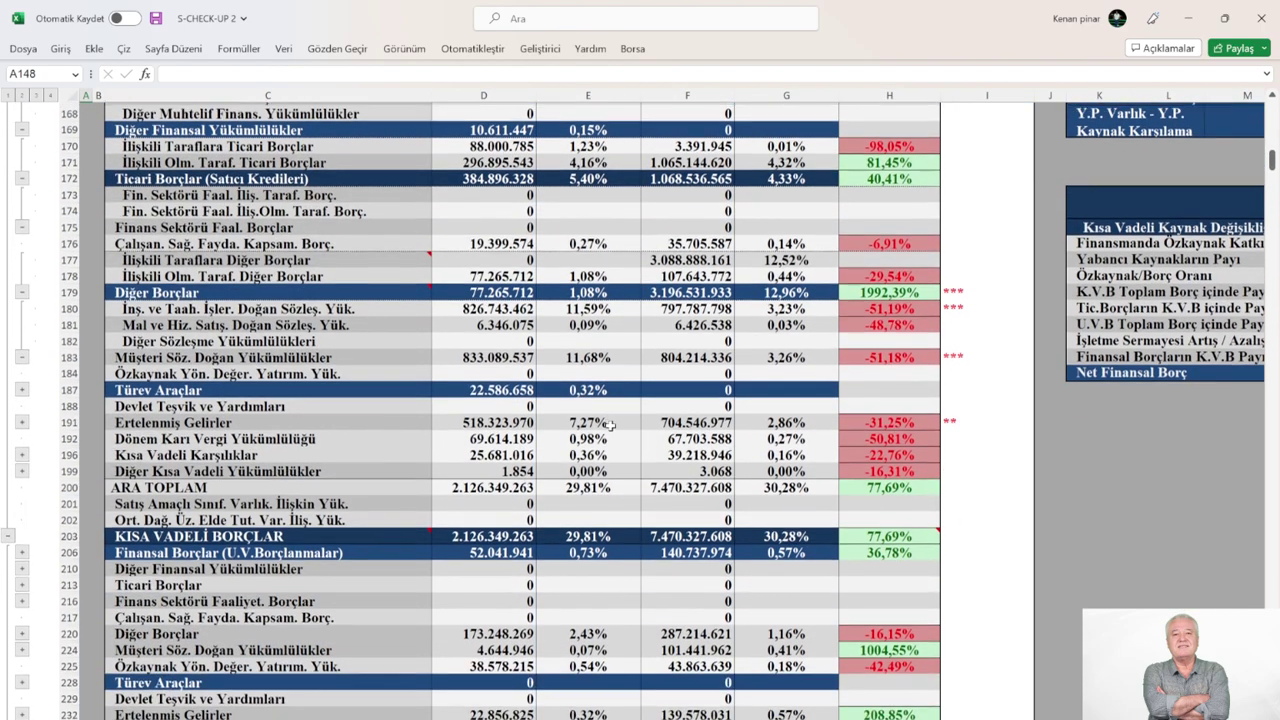
pyautogui.scroll(-2, 521, 483)
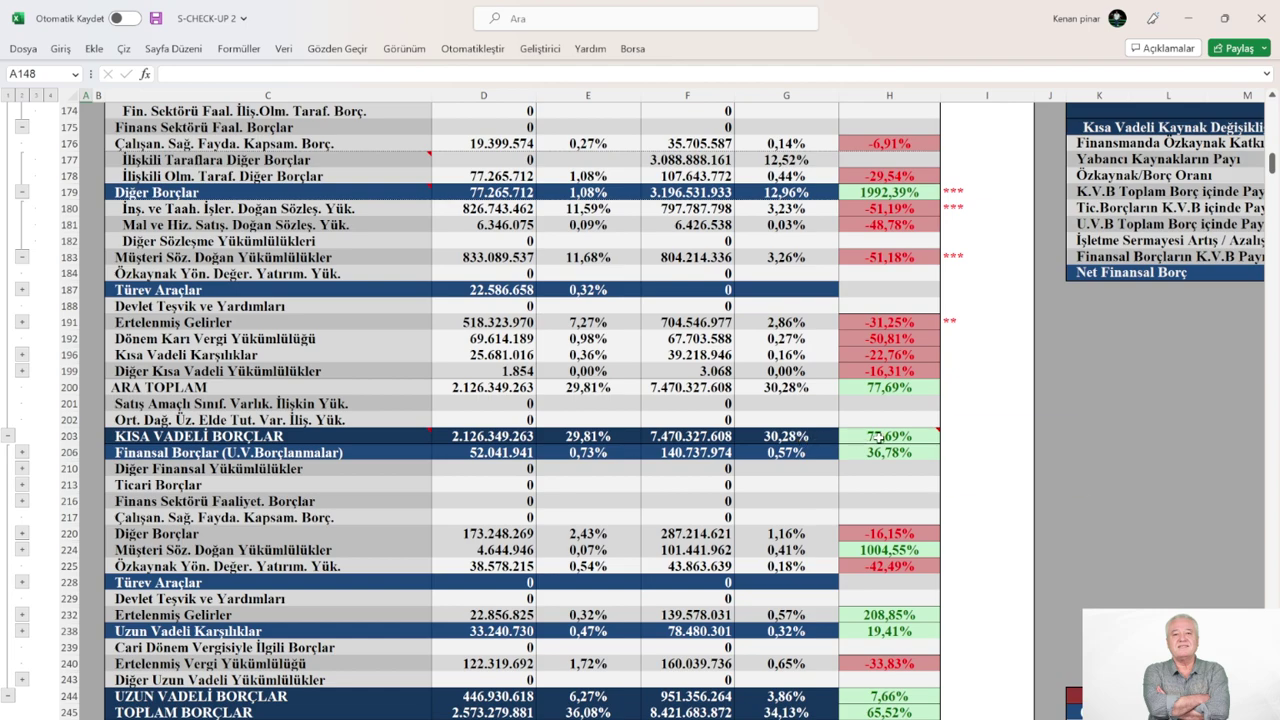
# Step: Review the long-term debts down to total liabilities, and inspect the ÖZVARLIK bars in the BORÇLAR chart
pyautogui.scroll(-3, 836, 446)
pyautogui.scroll(-2, 836, 446)
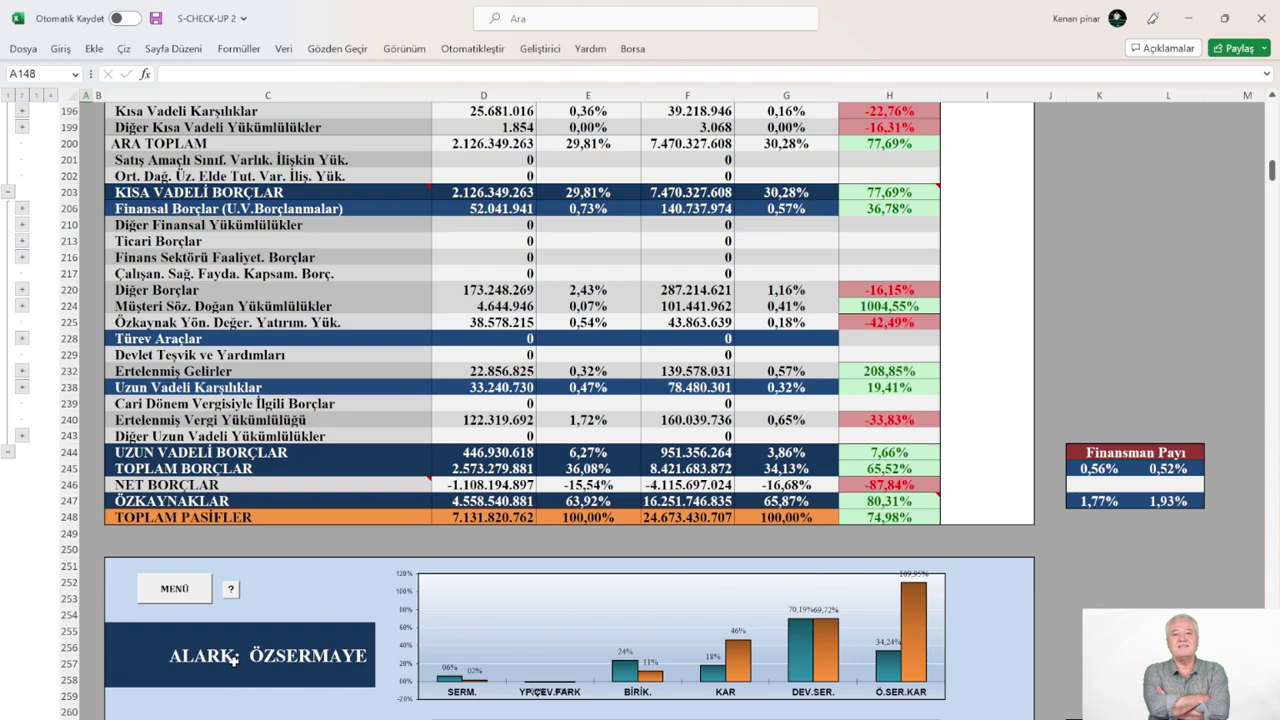
pyautogui.scroll(9, 728, 513)
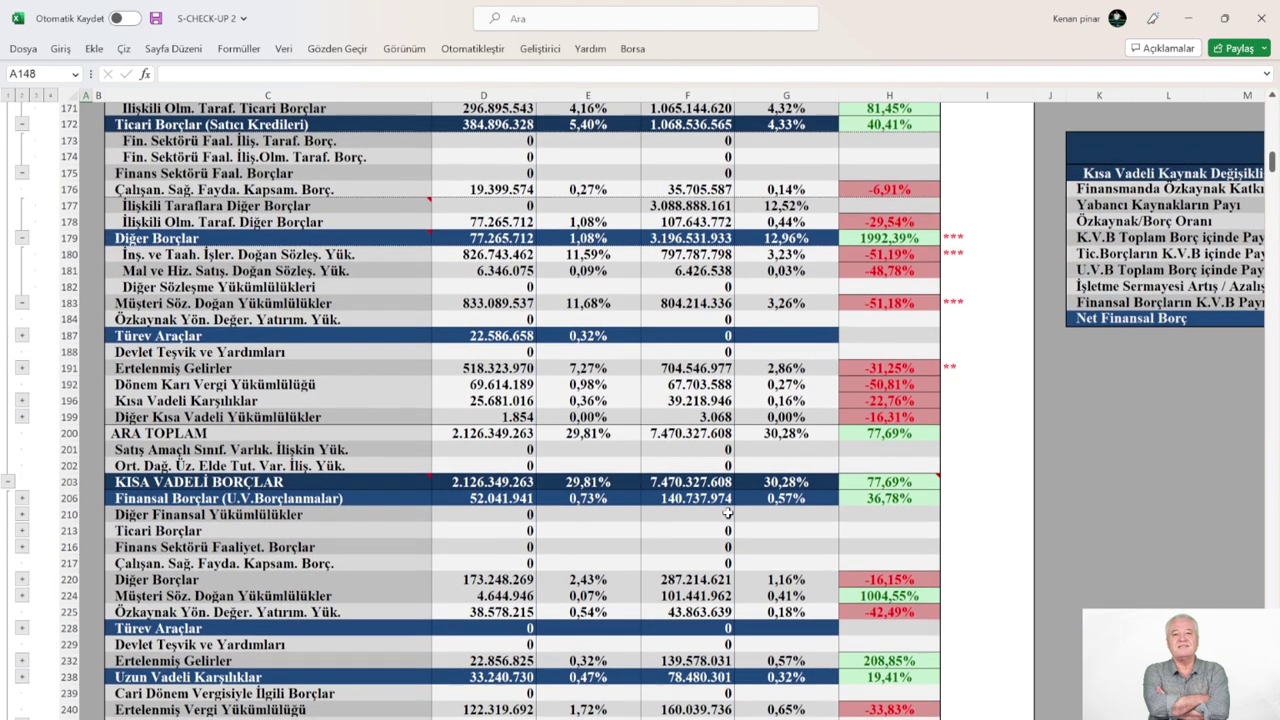
pyautogui.scroll(5, 728, 510)
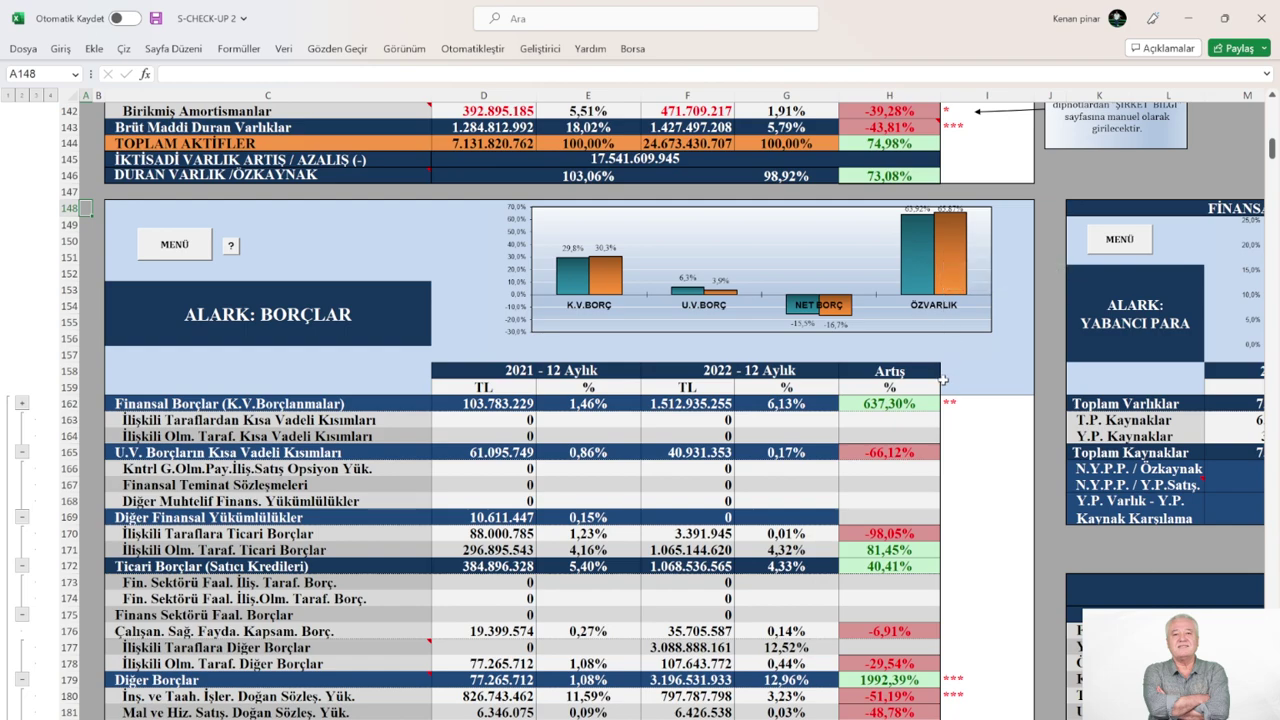
pyautogui.moveTo(953, 265)
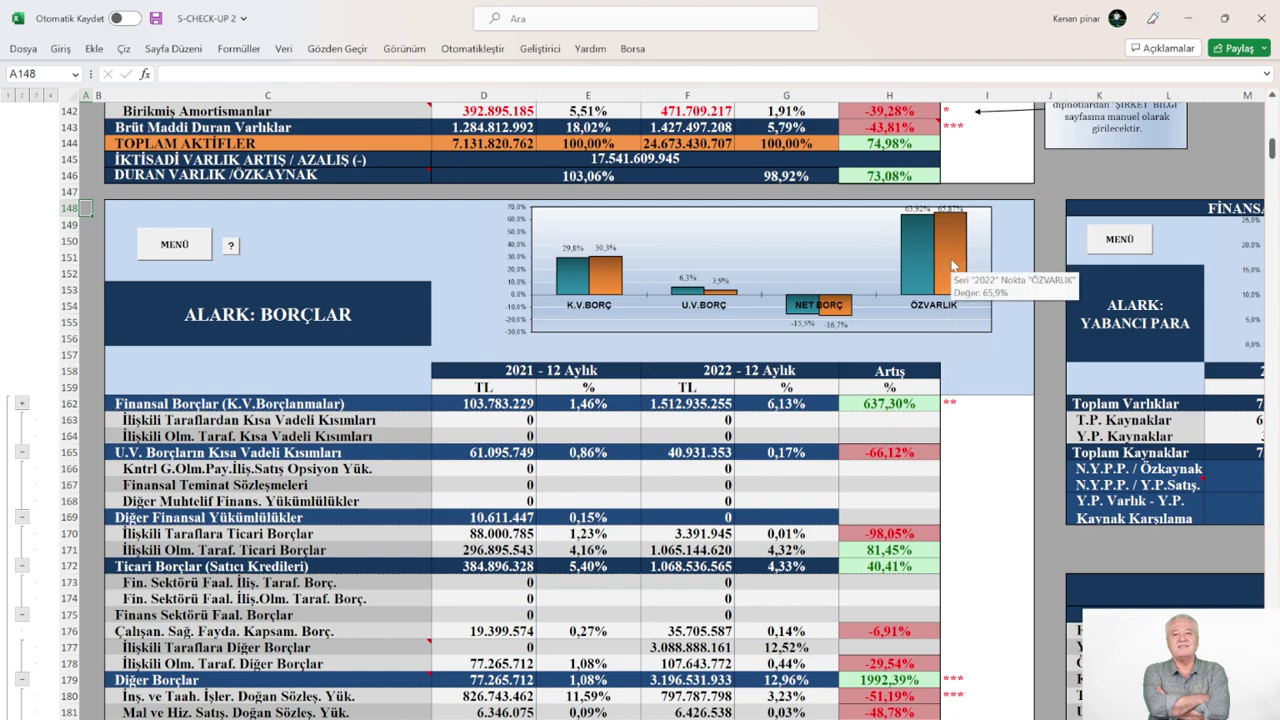
# Step: Compare the short-term debt items for 2021 and 2022 in detail, focusing on Diğer Borçlar and the customer contract liabilities
pyautogui.scroll(-3, 923, 292)
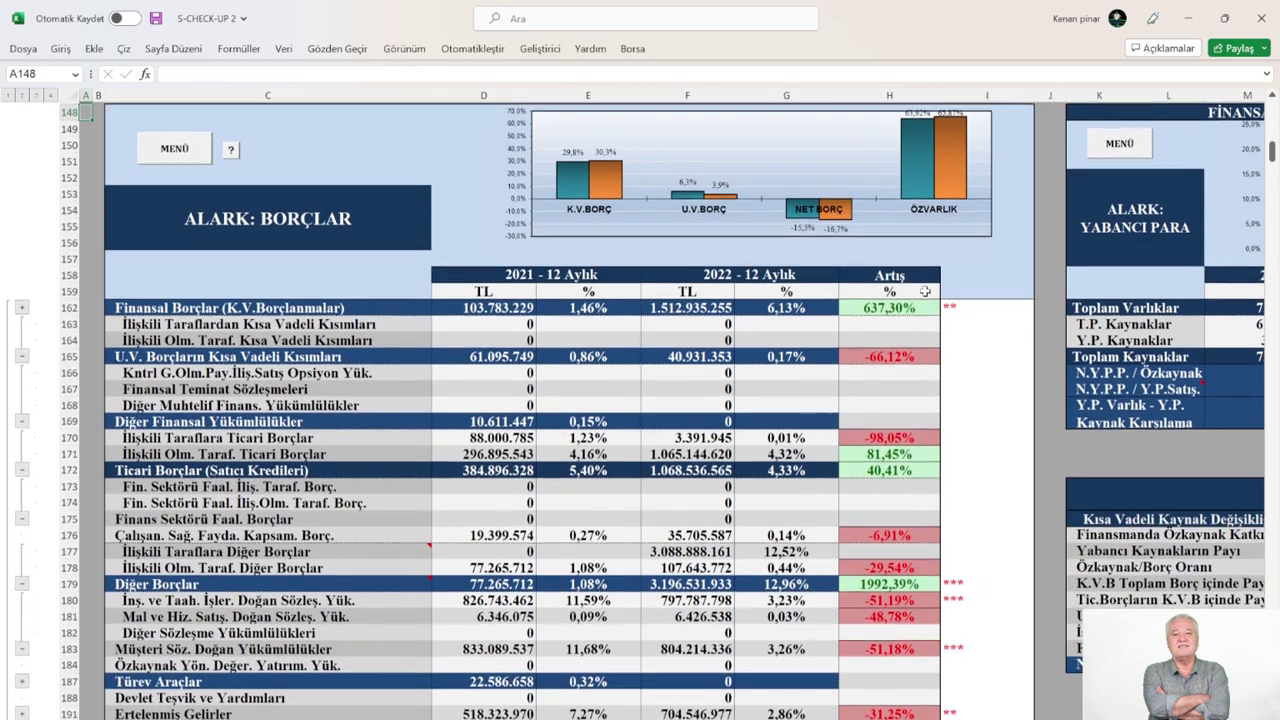
pyautogui.scroll(-2, 923, 292)
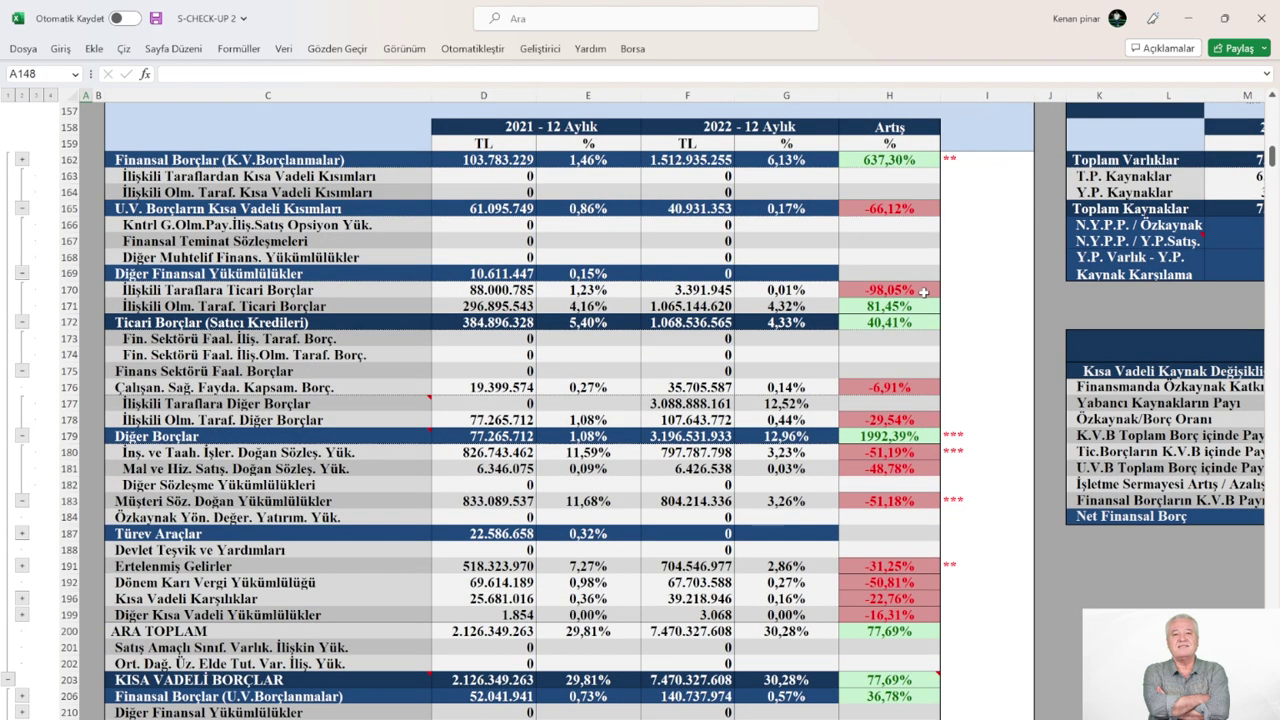
pyautogui.scroll(-1, 923, 292)
pyautogui.scroll(-1, 923, 292)
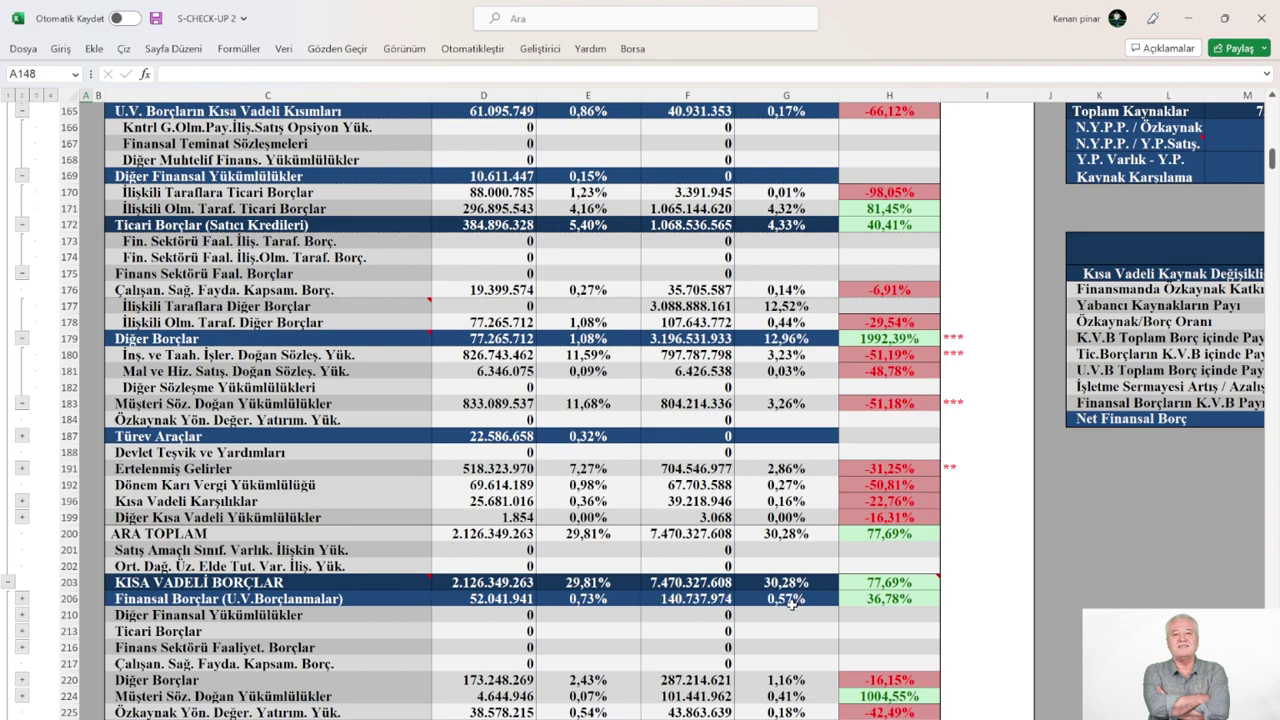
pyautogui.scroll(3, 790, 600)
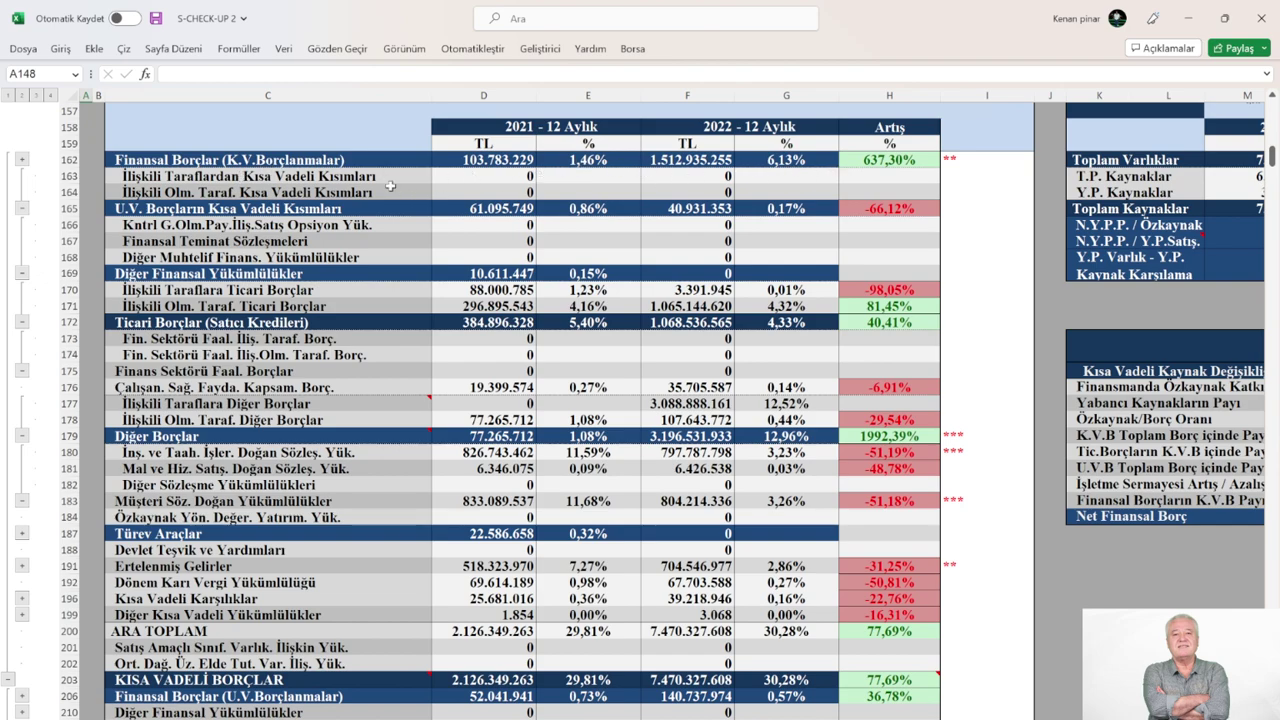
pyautogui.scroll(-3, 595, 392)
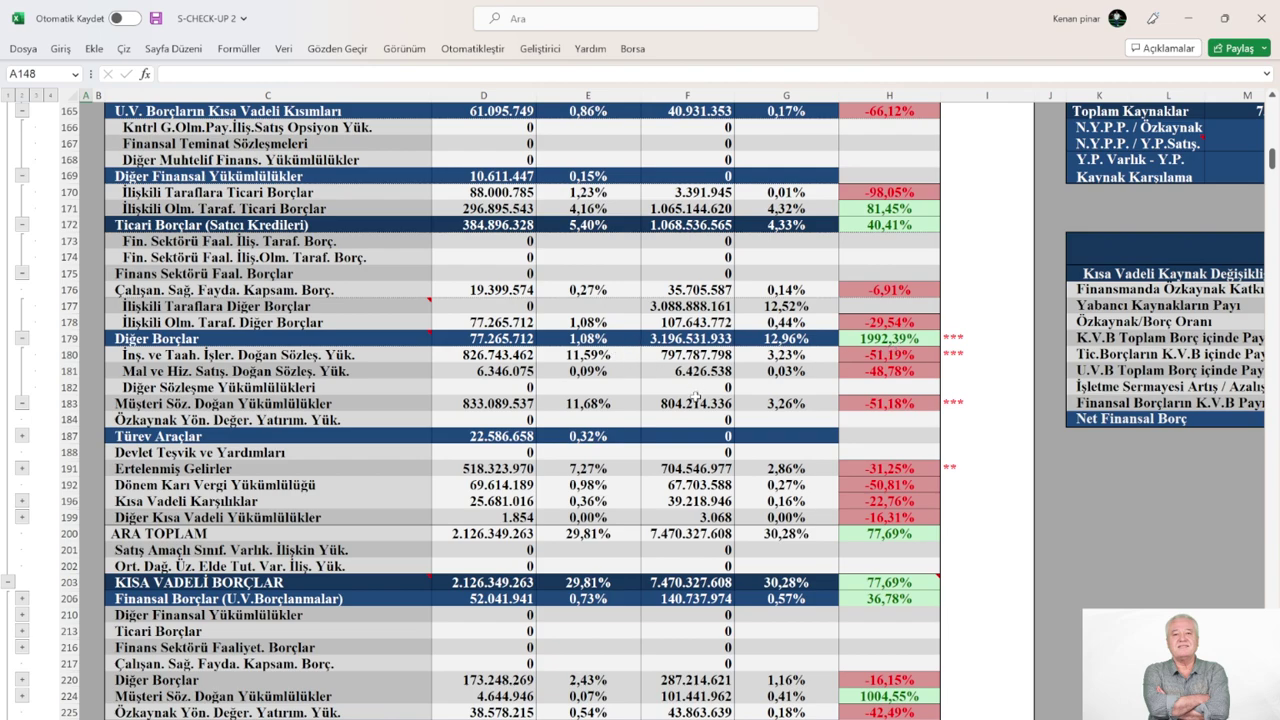
pyautogui.scroll(1, 696, 397)
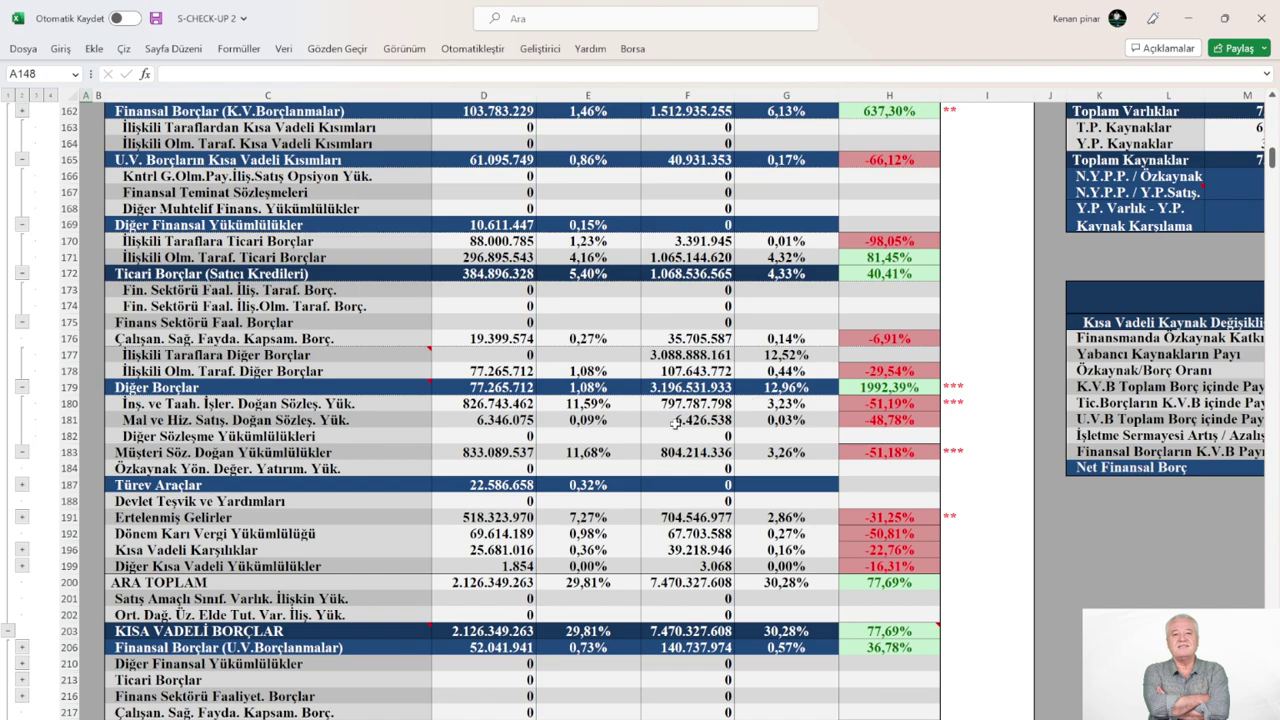
pyautogui.scroll(3, 675, 423)
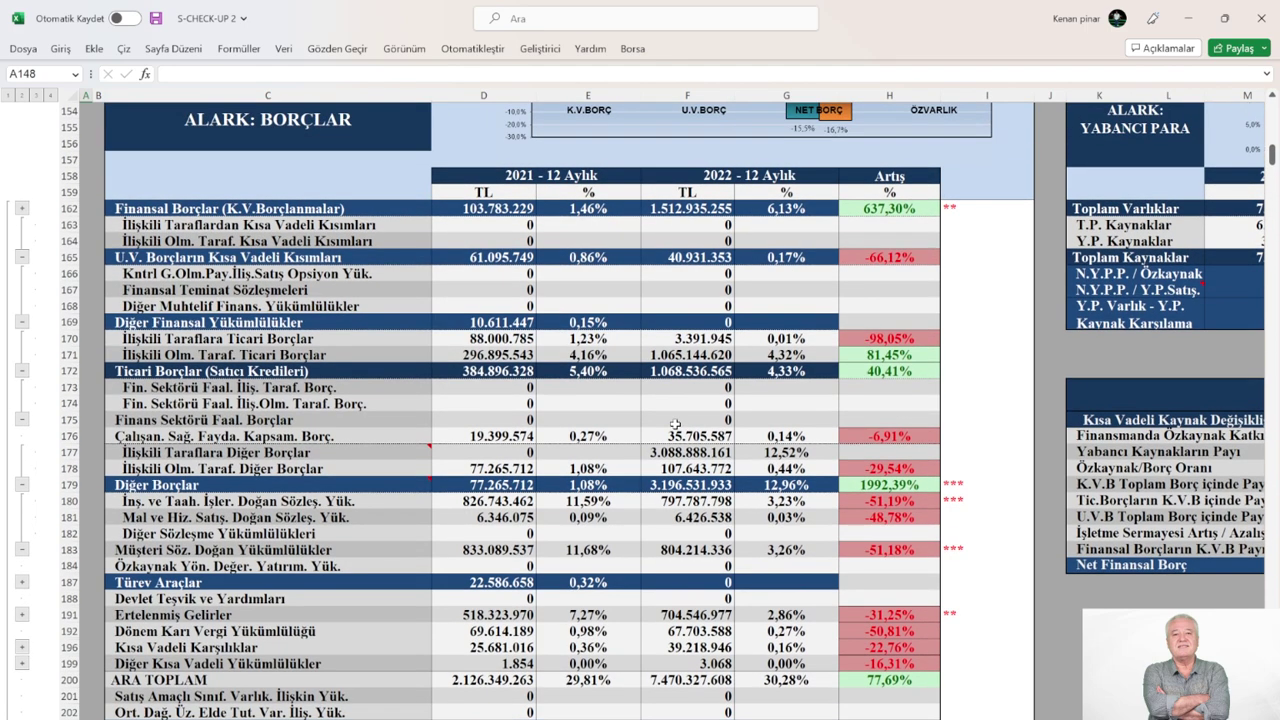
pyautogui.scroll(-5, 675, 423)
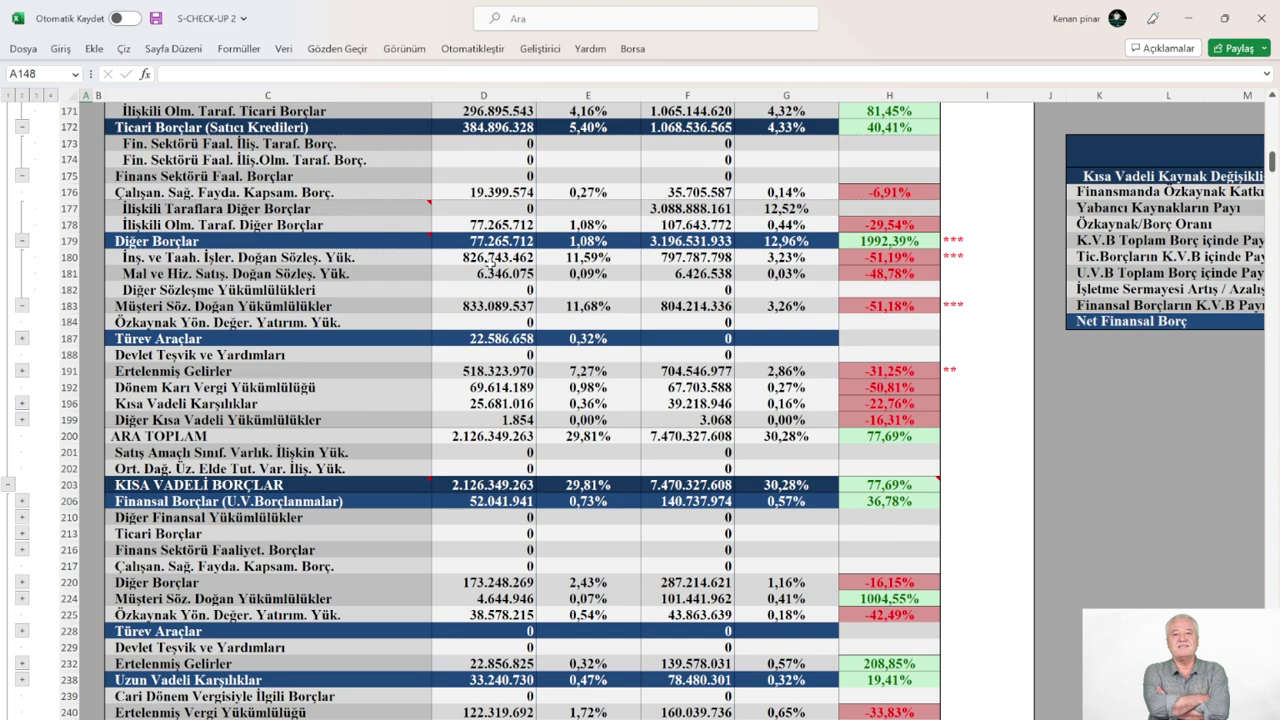
pyautogui.moveTo(409, 241)
pyautogui.scroll(-4, 590, 336)
pyautogui.scroll(8, 634, 432)
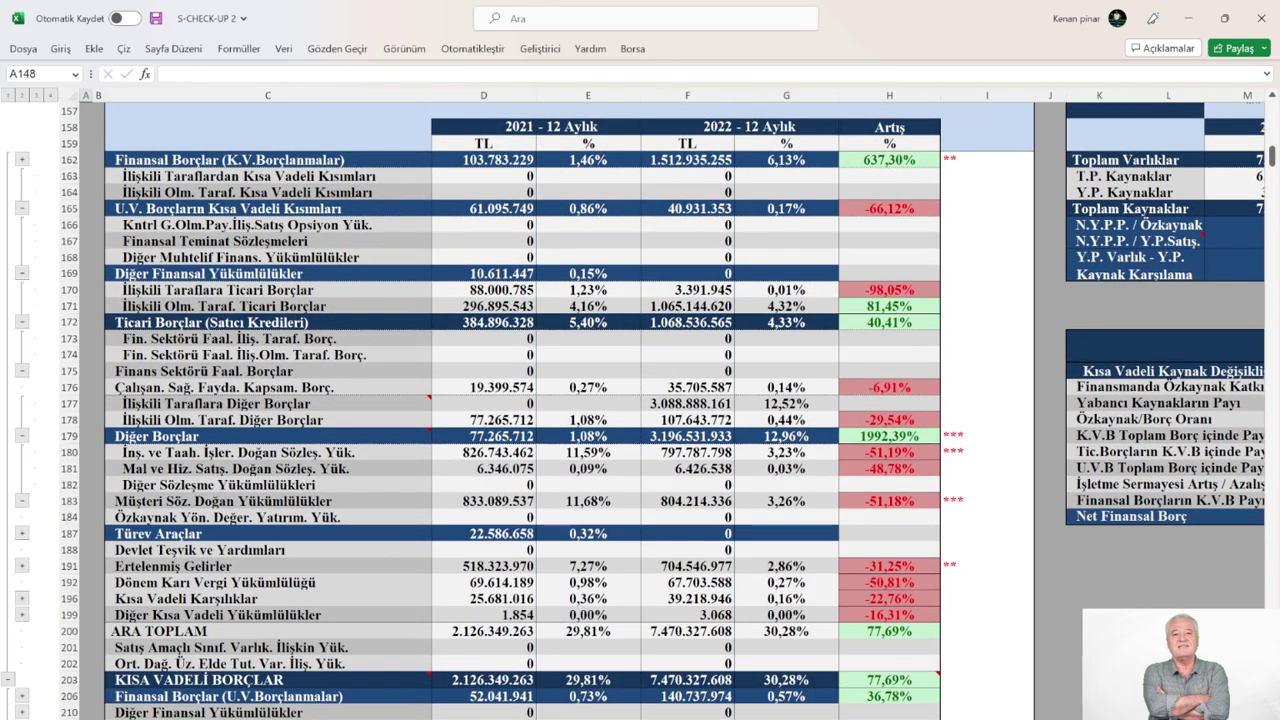
# Step: Examine the YABANCI PARA chart and table, and the FİNANSMAN KAYNAKLARINDA DEĞİŞİKLİK table down to Net Finansal Borç
pyautogui.hscroll(5, 640, 400)
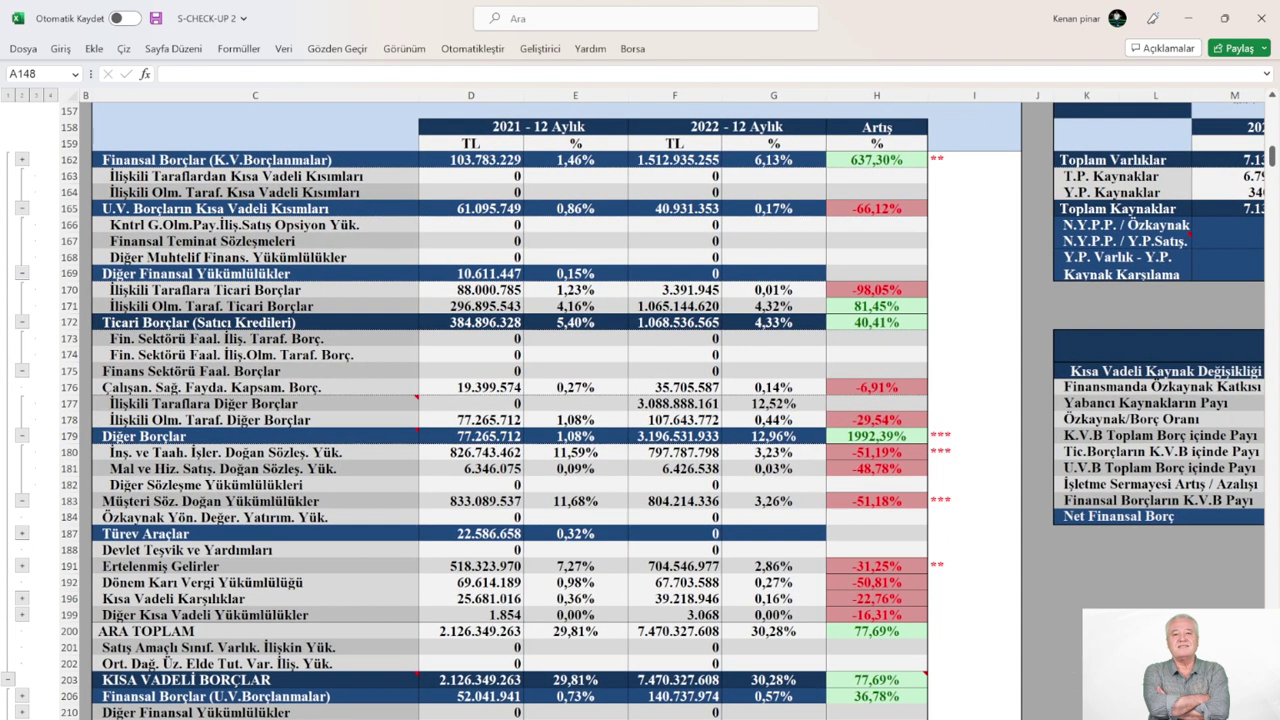
pyautogui.hscroll(5, 640, 400)
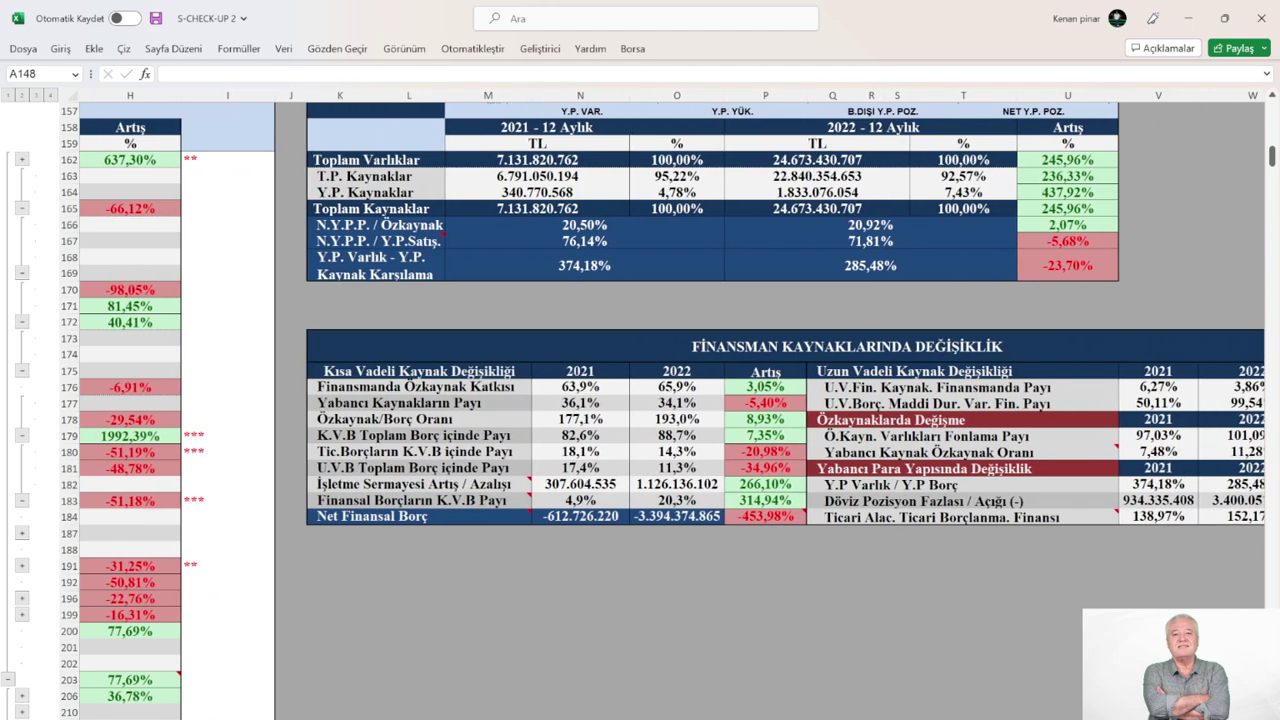
pyautogui.scroll(2, 640, 400)
pyautogui.scroll(5, 640, 400)
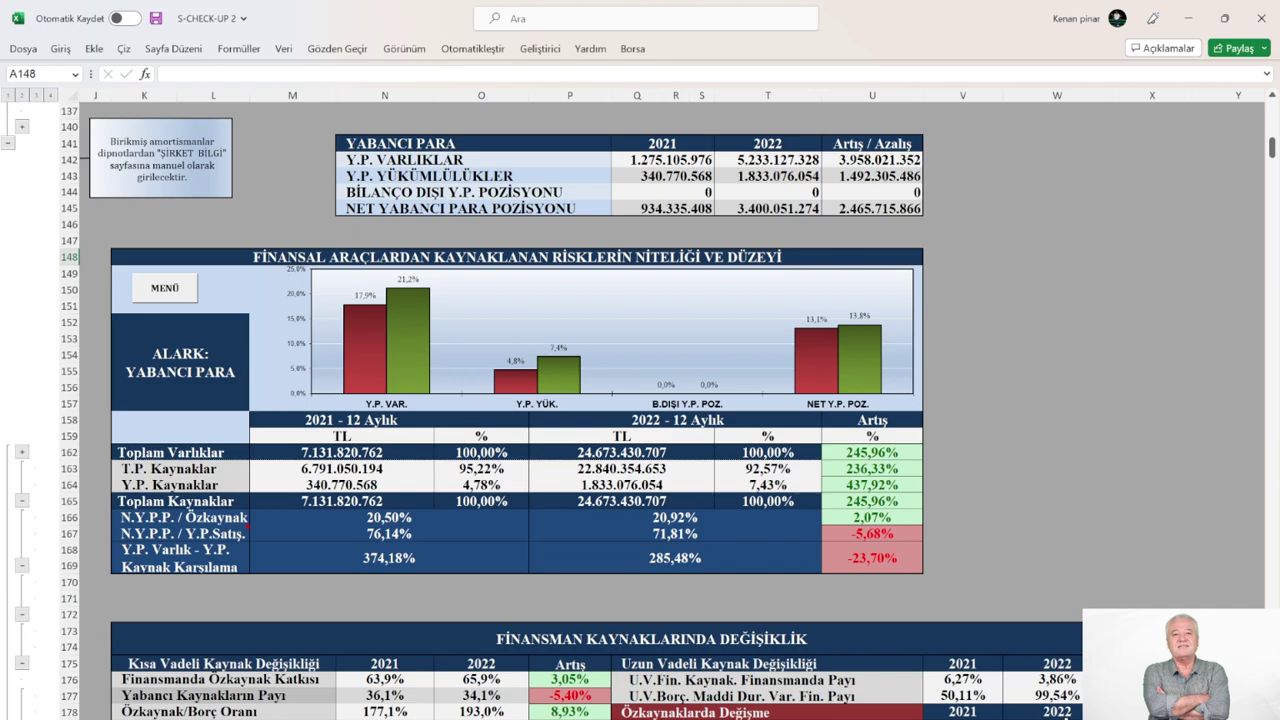
pyautogui.scroll(-6, 640, 400)
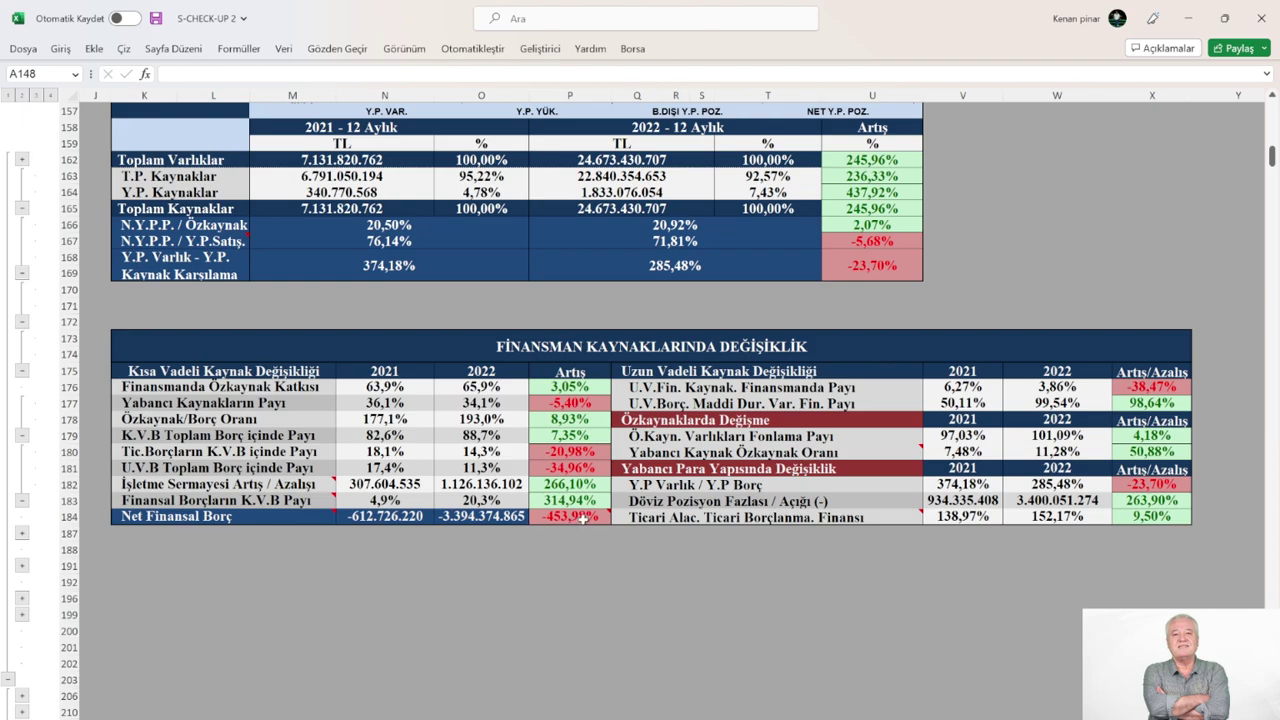
pyautogui.moveTo(584, 518)
# Step: Return to the BORÇLAR statement for a last look at the short-term debts, and go back to the analysis menu
pyautogui.hscroll(-5, 640, 400)
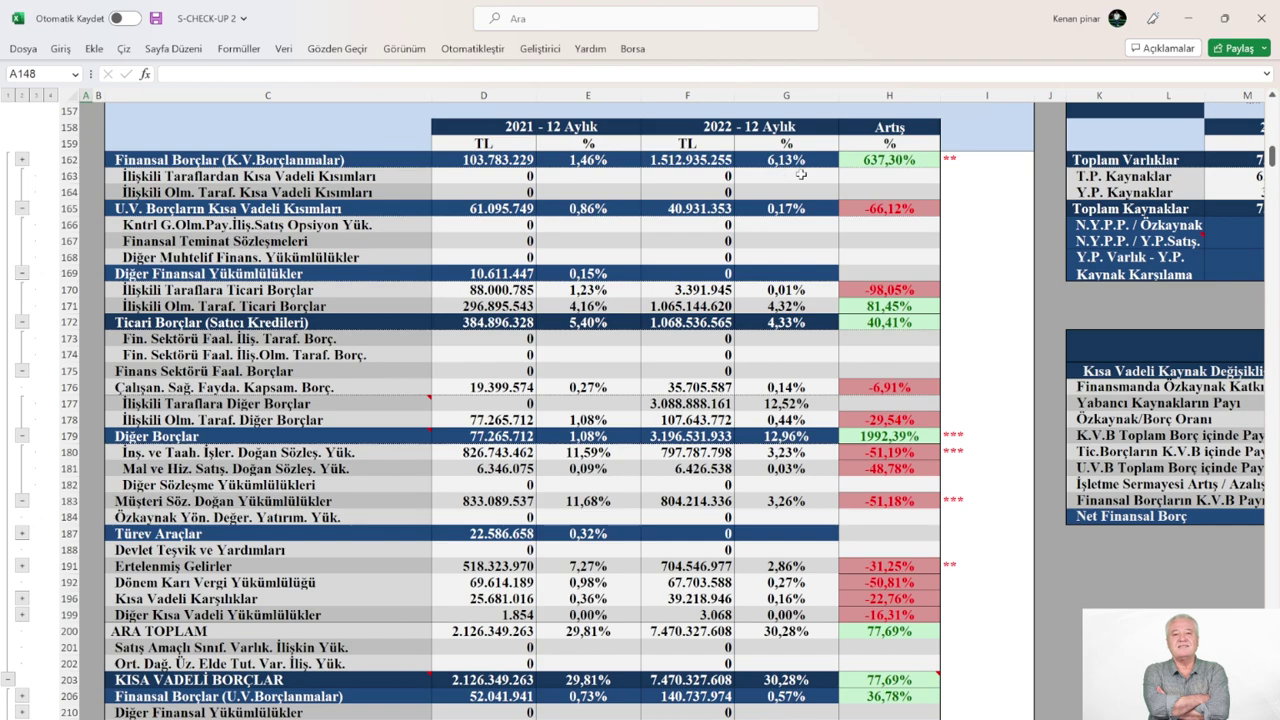
pyautogui.scroll(-3, 744, 263)
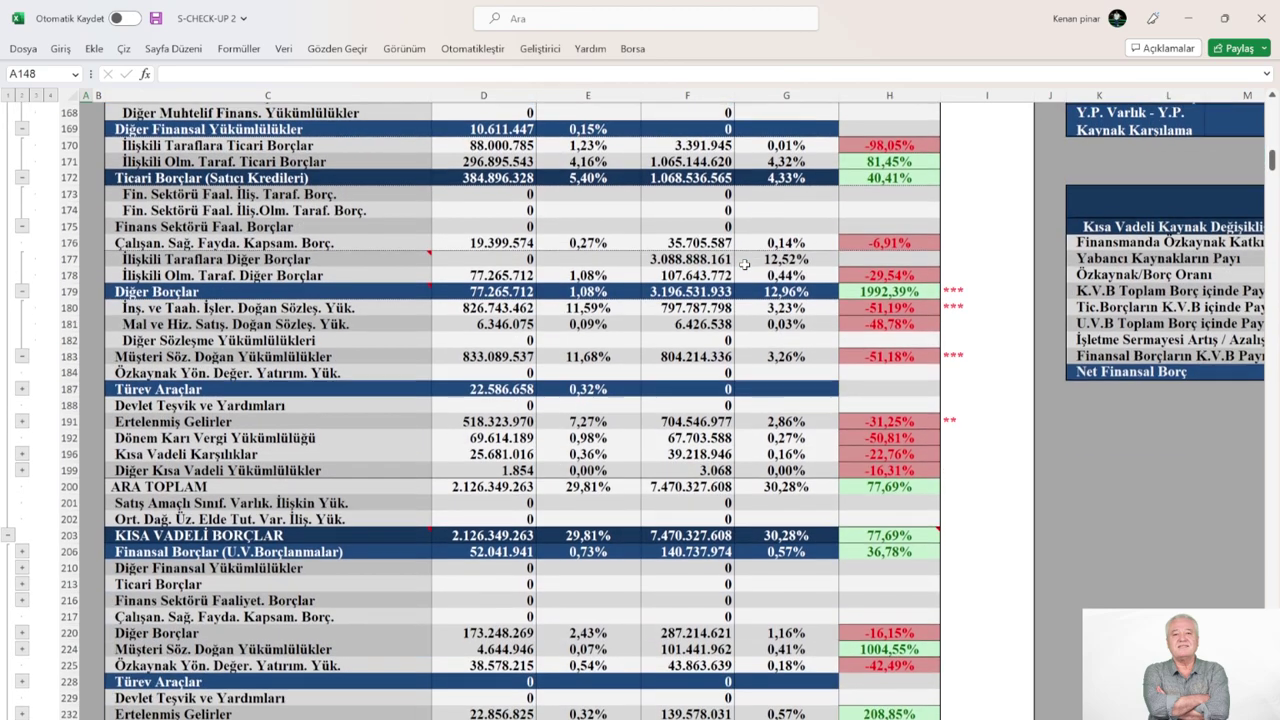
pyautogui.scroll(2, 687, 302)
pyautogui.scroll(5, 687, 302)
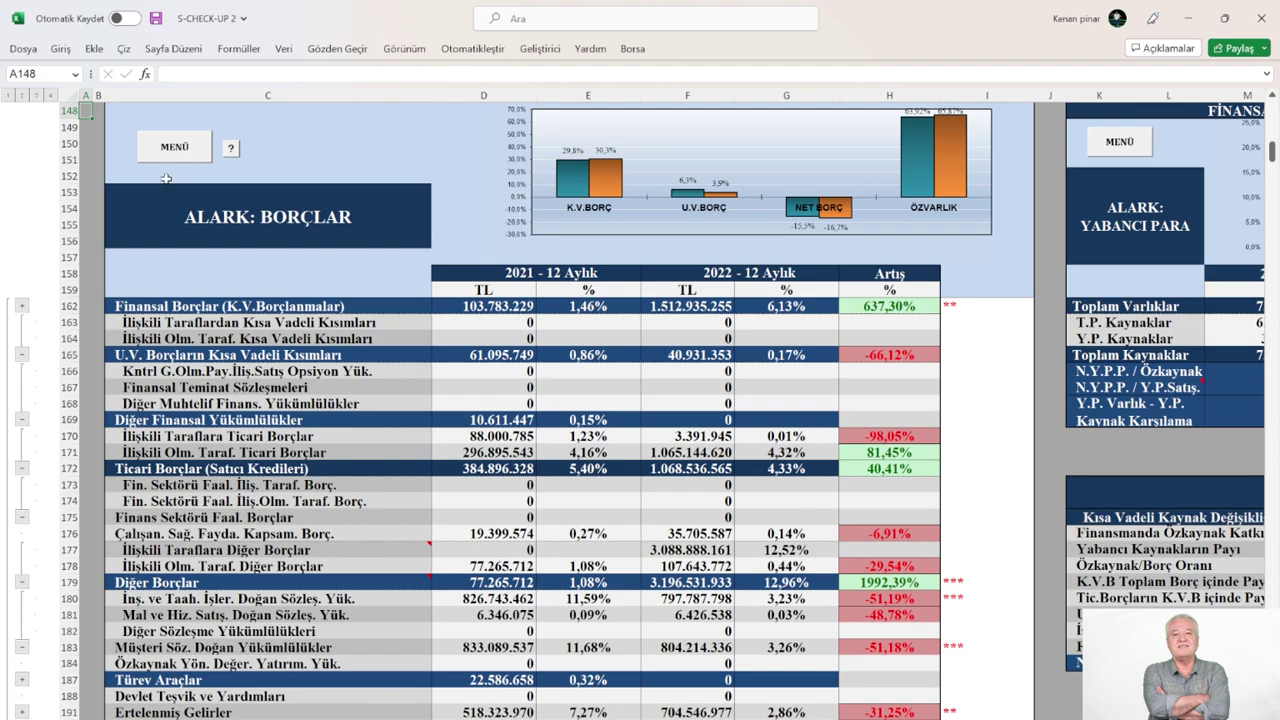
pyautogui.click(174, 150)
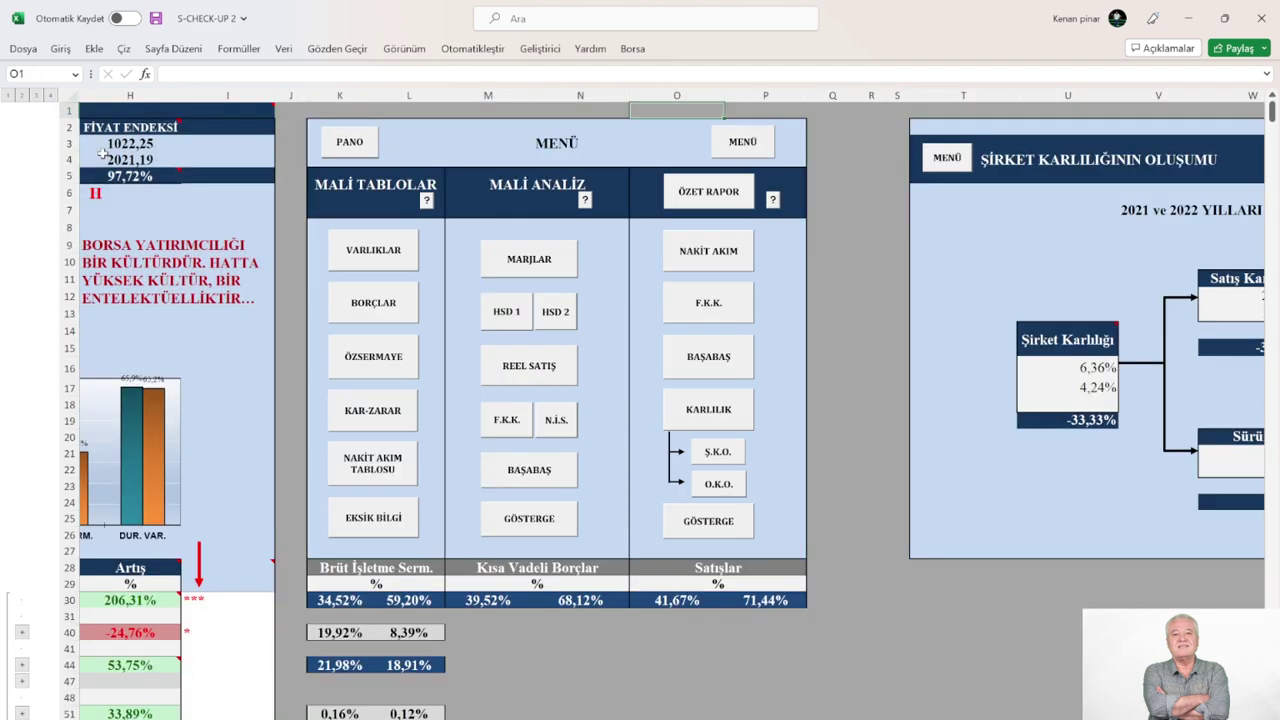
# Step: Open the ÖZSERMAYE statement, inspect the Ö.SER.KAR bars in its chart, and review the equity items for both years
pyautogui.click(363, 420)
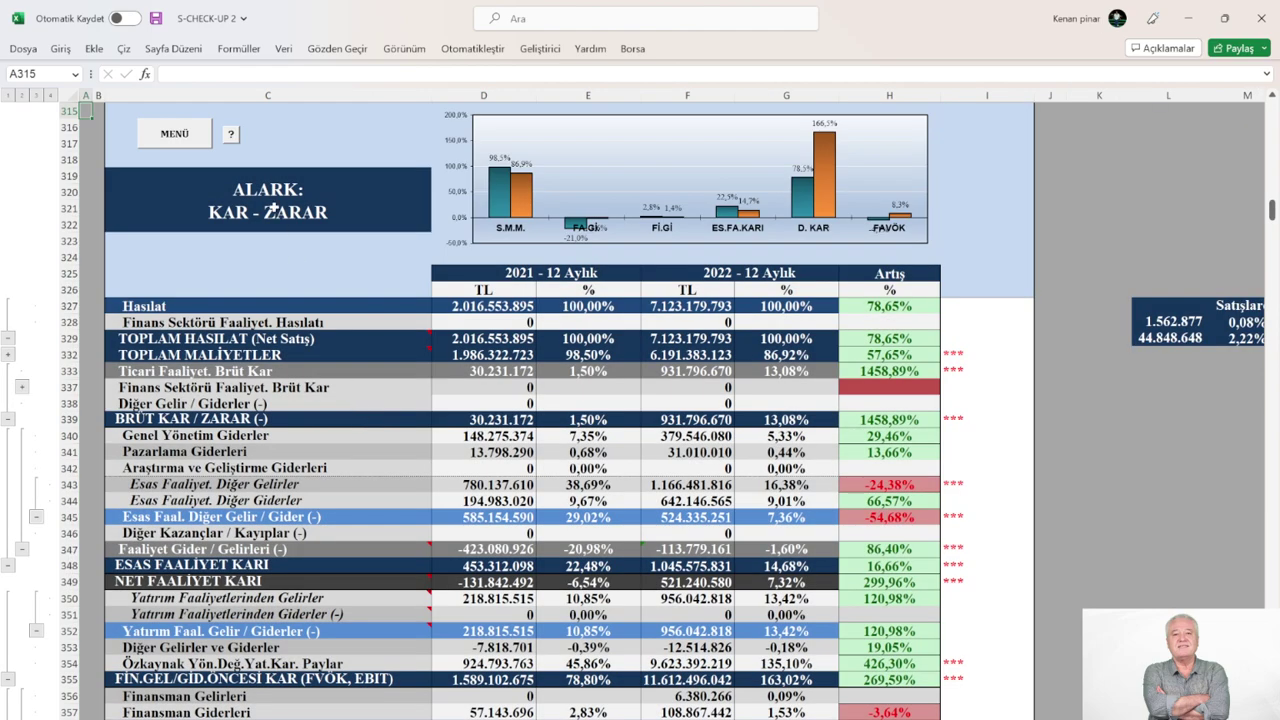
pyautogui.click(174, 134)
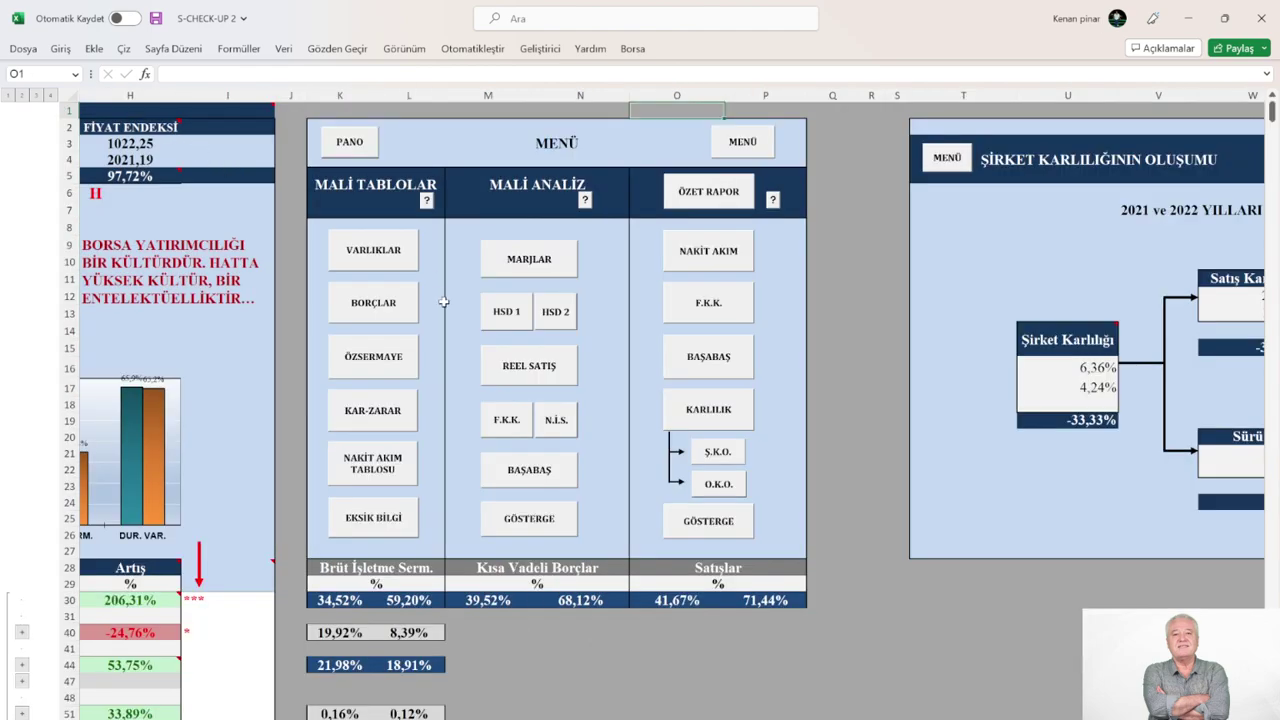
pyautogui.click(400, 366)
pyautogui.scroll(-1, 493, 389)
pyautogui.scroll(2, 493, 389)
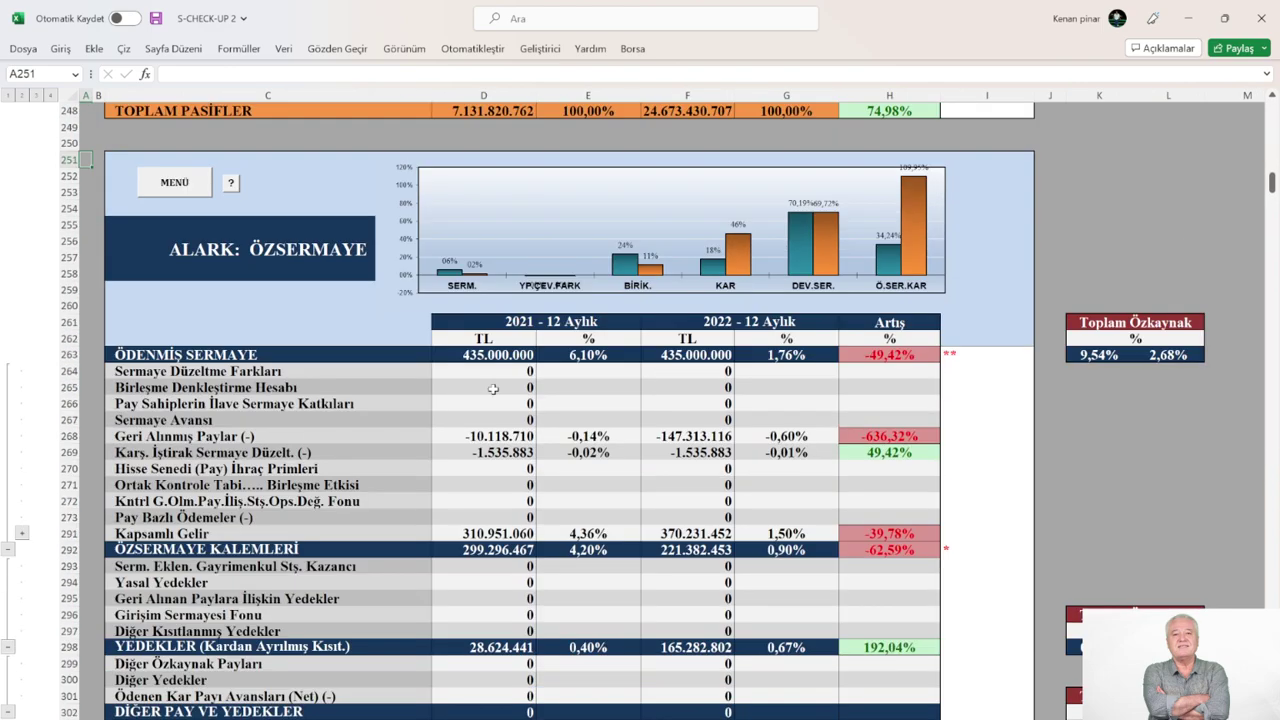
pyautogui.scroll(1, 493, 389)
pyautogui.scroll(-1, 493, 389)
pyautogui.scroll(1, 512, 430)
pyautogui.scroll(1, 512, 430)
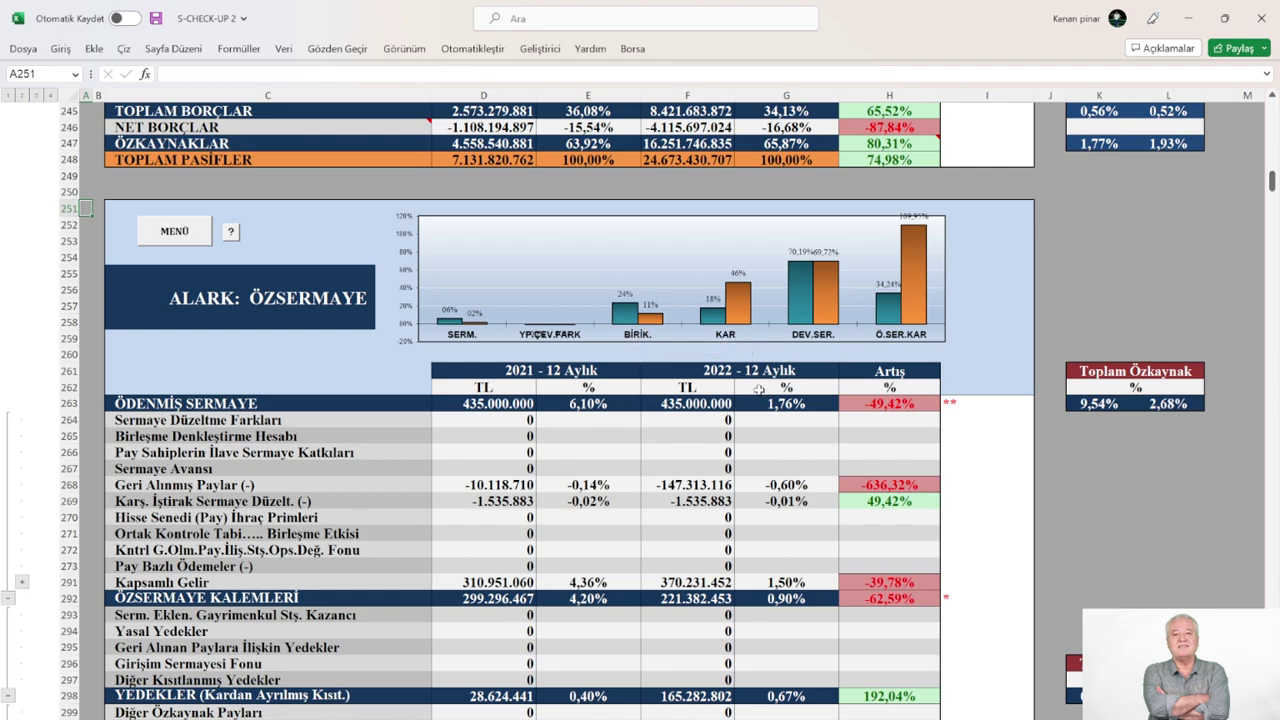
pyautogui.moveTo(743, 316)
pyautogui.moveTo(926, 266)
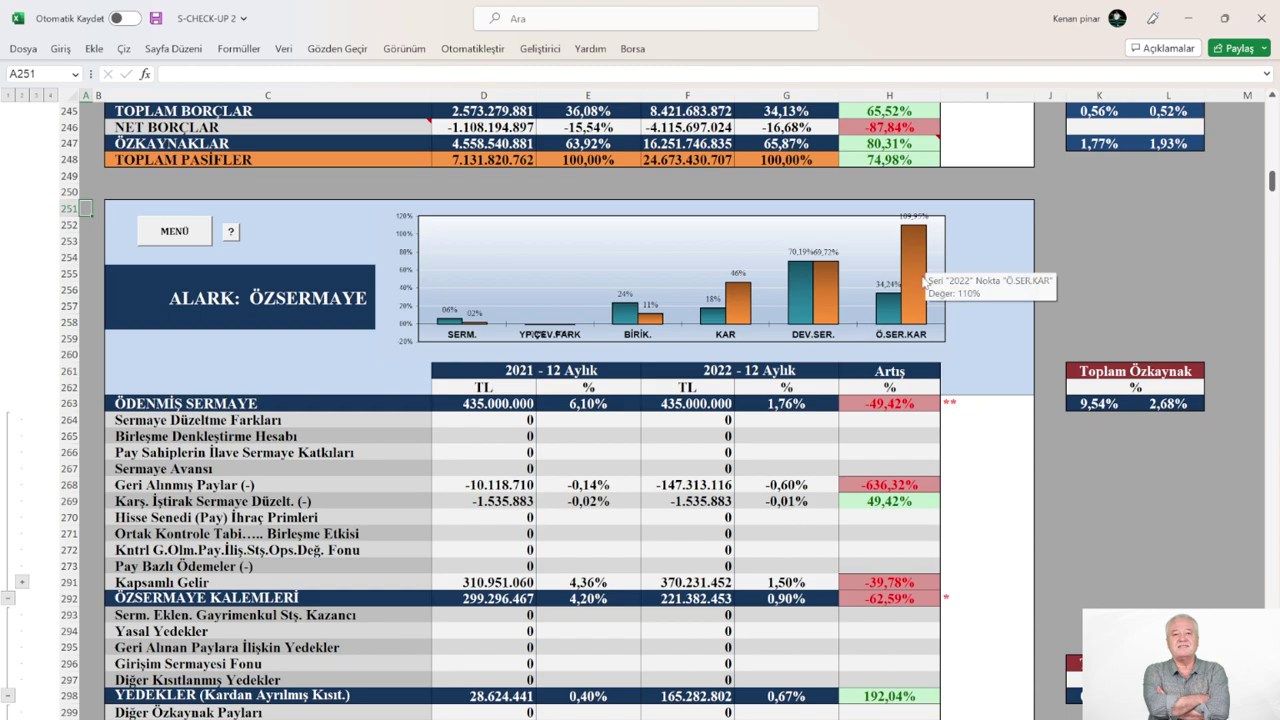
pyautogui.scroll(-3, 753, 524)
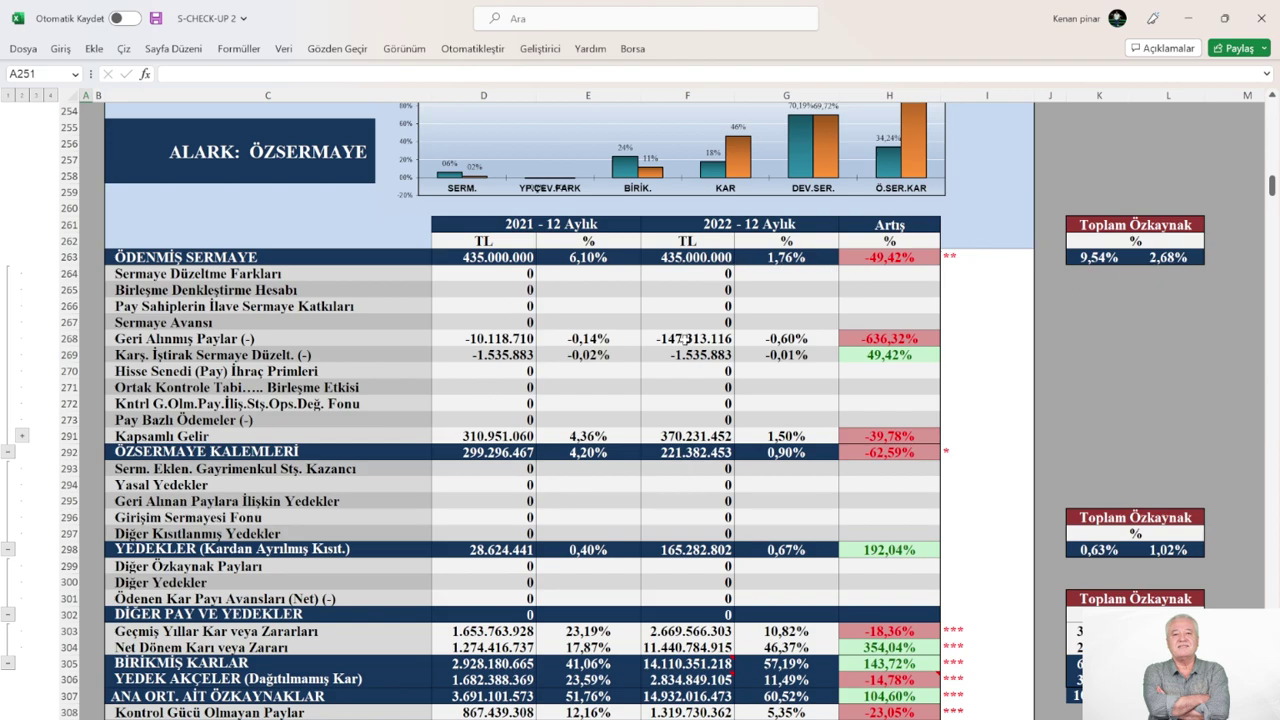
pyautogui.scroll(-4, 944, 423)
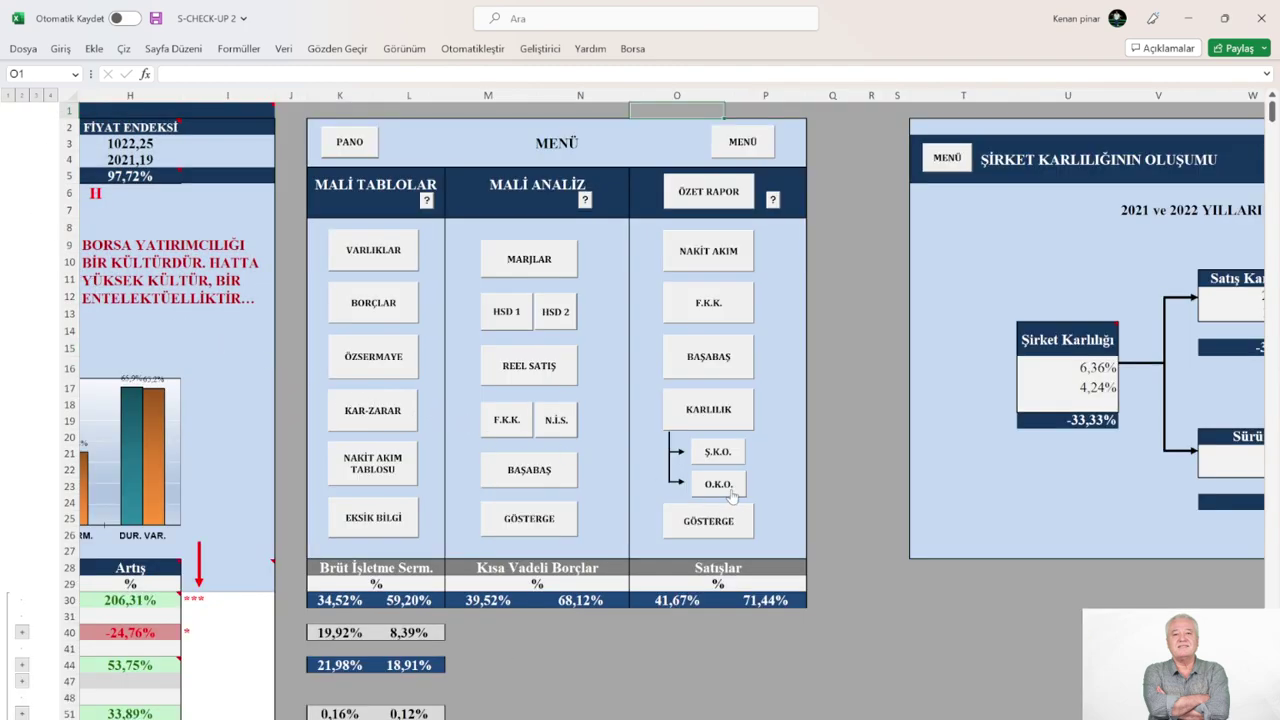
# Step: Open the O.K.O. page, review how Ortak Karlılığı is formed in 2021 and 2022, and return to the analysis menu
pyautogui.click(732, 494)
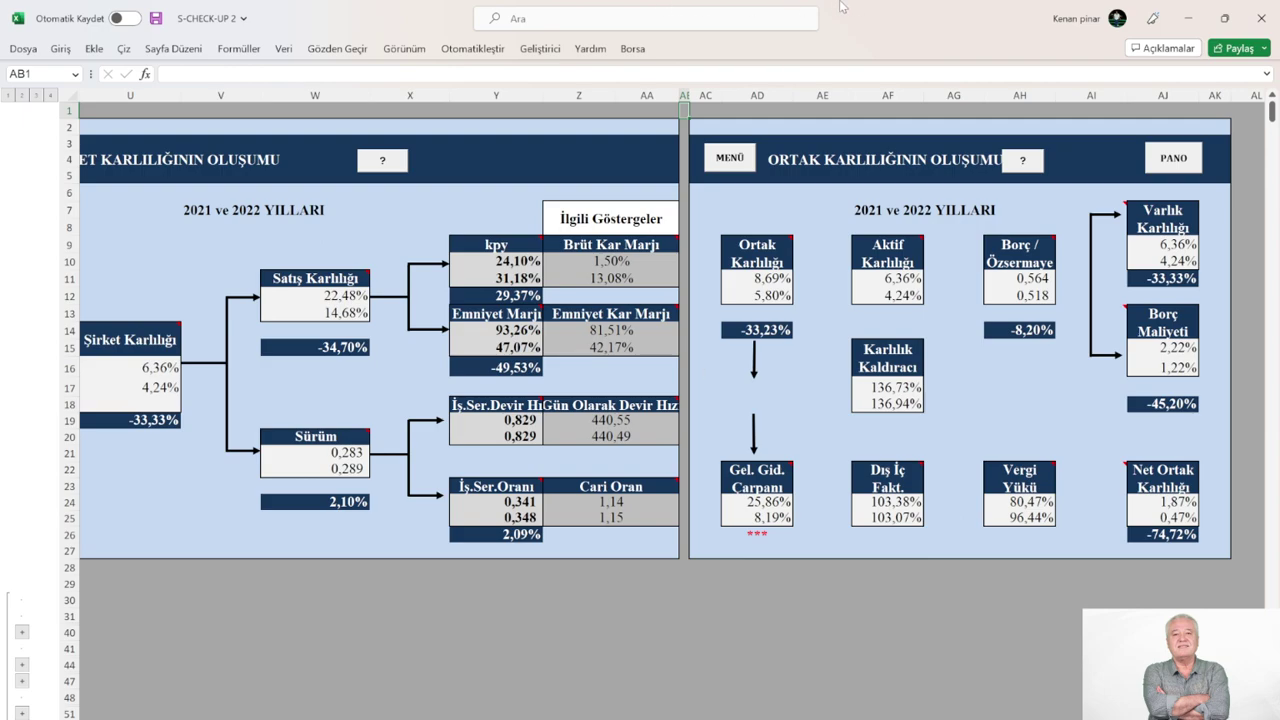
pyautogui.click(729, 158)
pyautogui.scroll(-1, 342, 254)
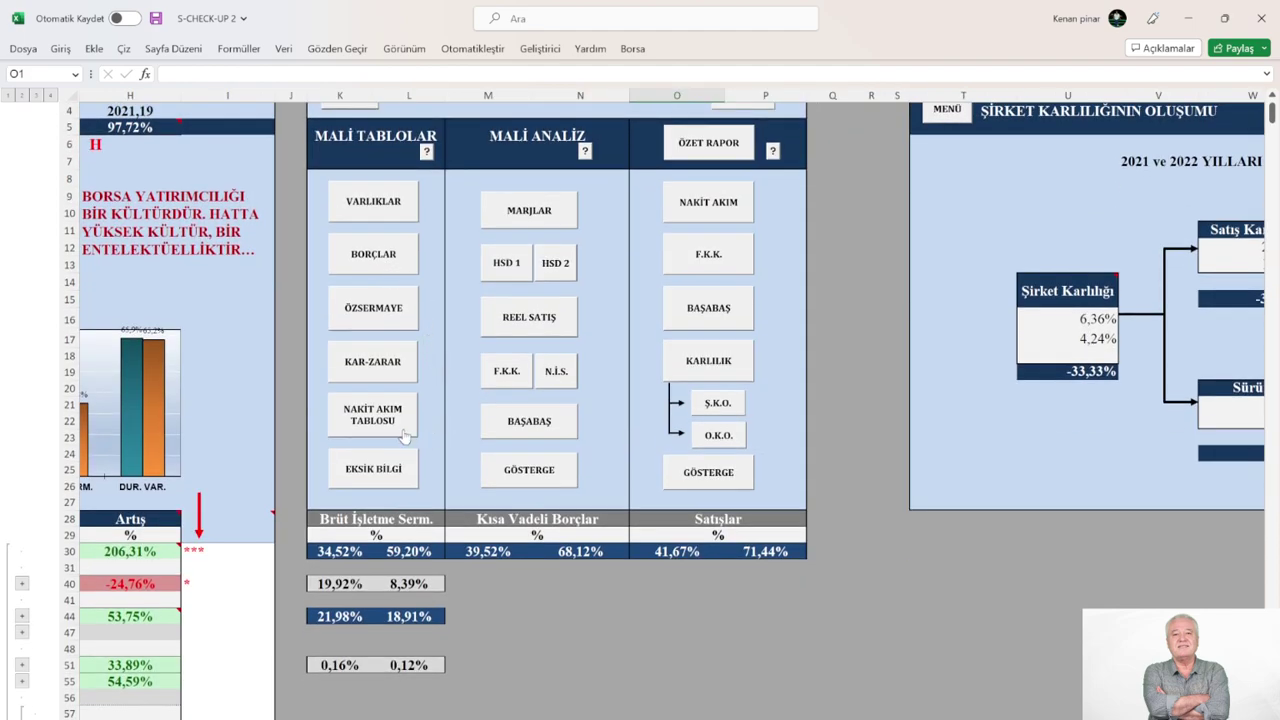
# Step: Open the KAR-ZARAR statement and review it from revenue and costs down to net profit and earnings per share
pyautogui.click(378, 364)
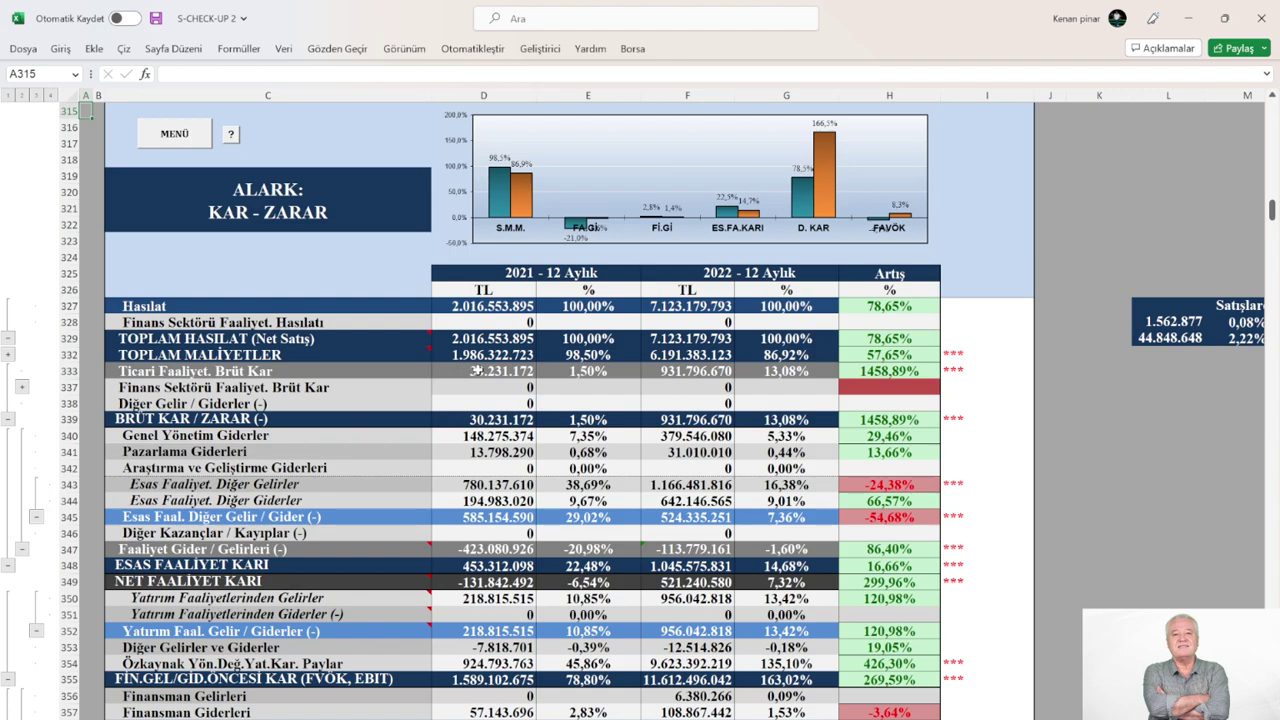
pyautogui.scroll(1, 477, 371)
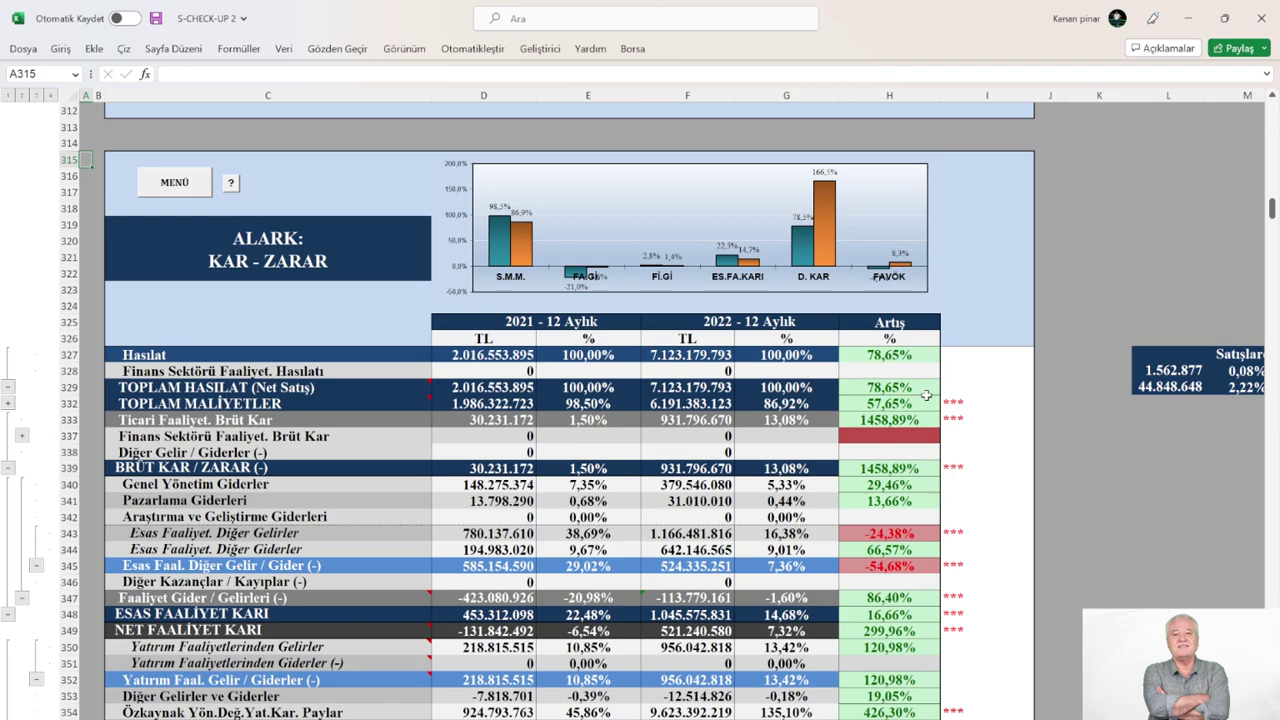
pyautogui.scroll(-1, 926, 396)
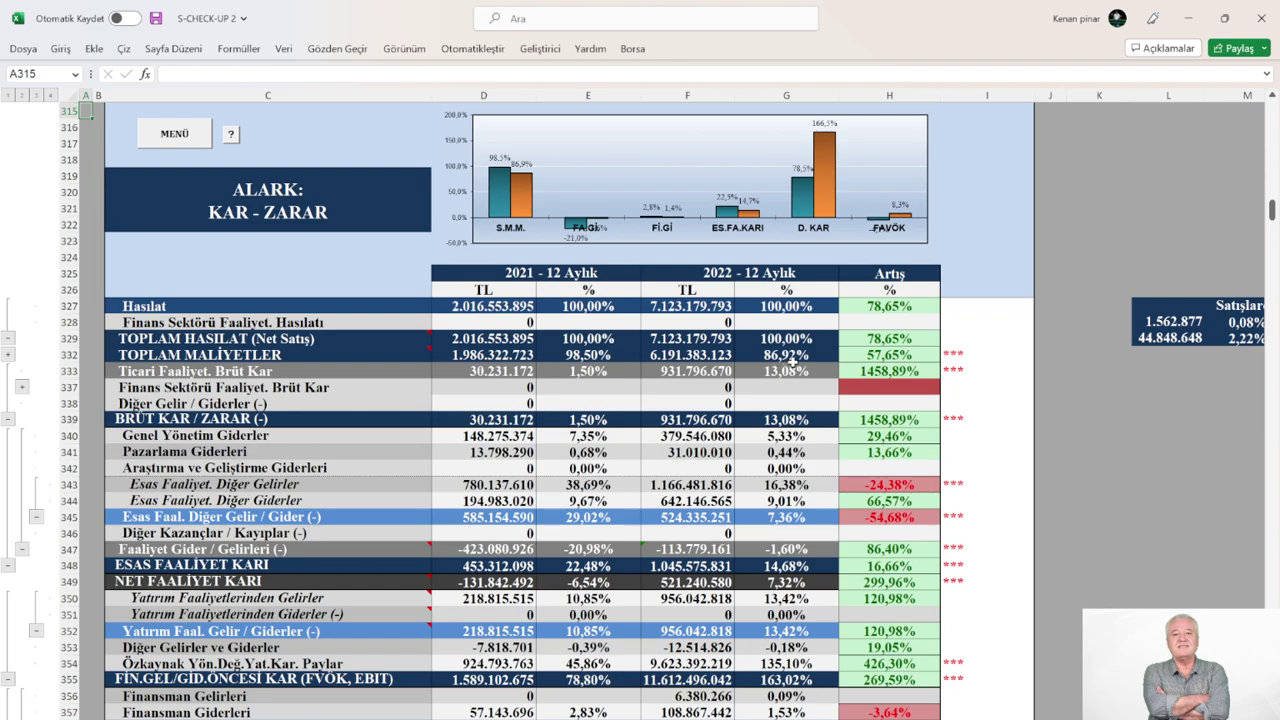
pyautogui.scroll(-4, 580, 420)
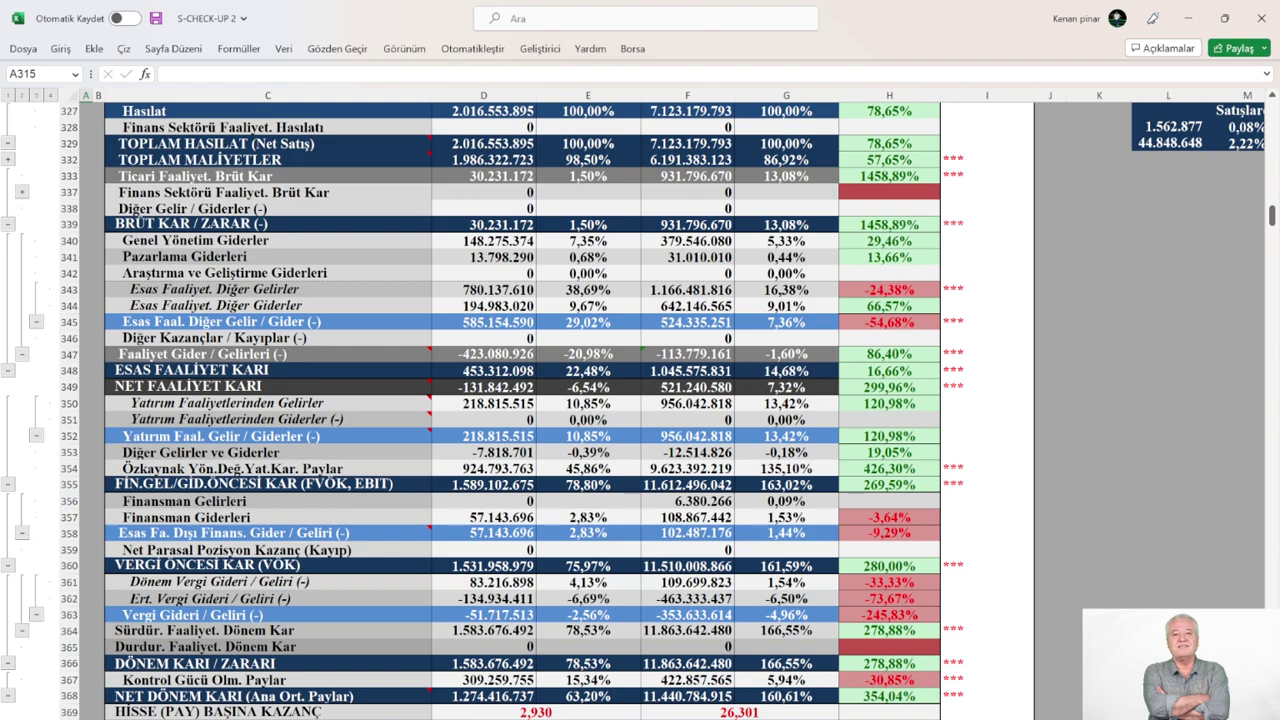
# Step: Check the short-term other debts footnote in the Edge report PDF, return to the Excel workbook, and review the profit rows down to FAVÖK
pyautogui.click(607, 700)
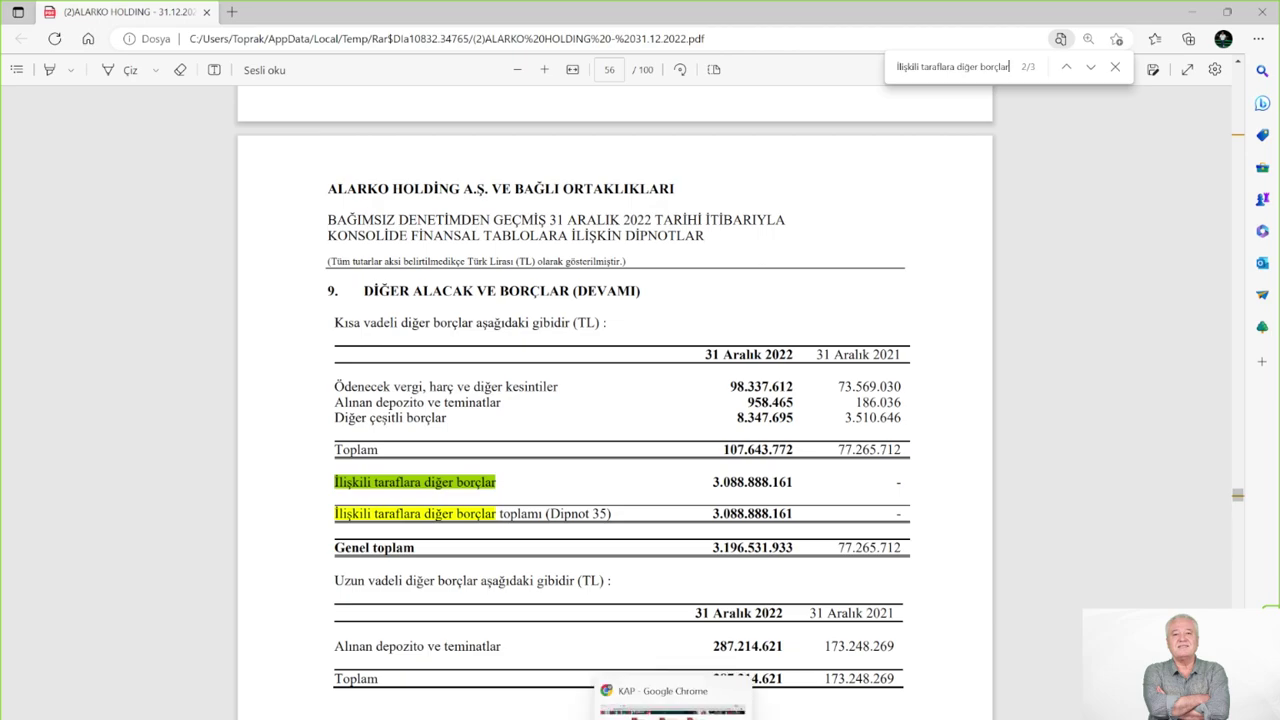
pyautogui.click(740, 708)
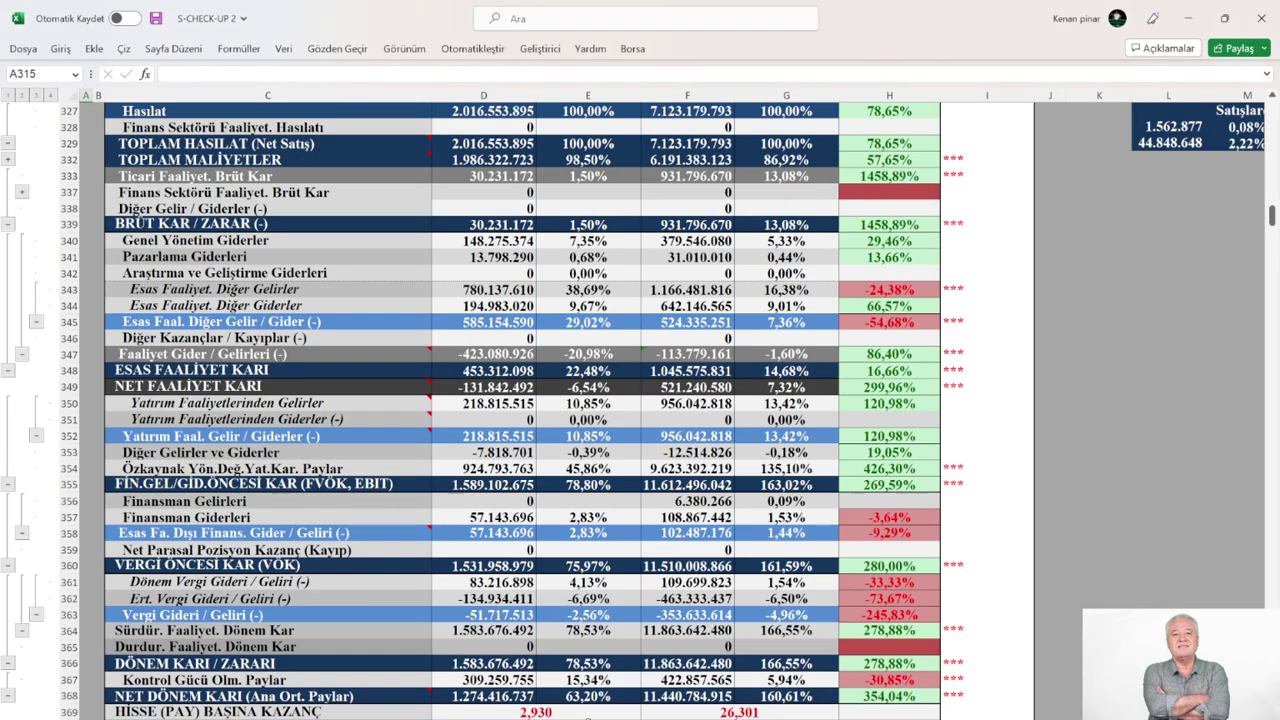
pyautogui.scroll(-1, 292, 420)
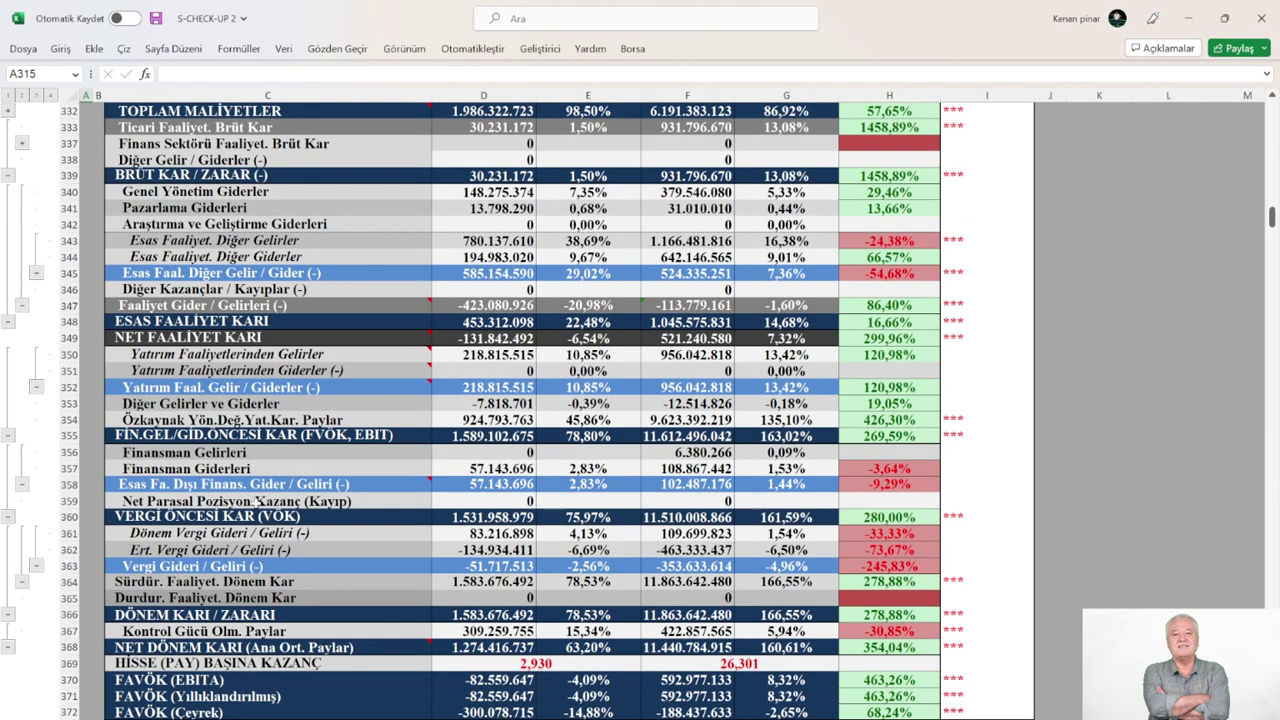
pyautogui.scroll(-1, 276, 440)
pyautogui.moveTo(256, 434)
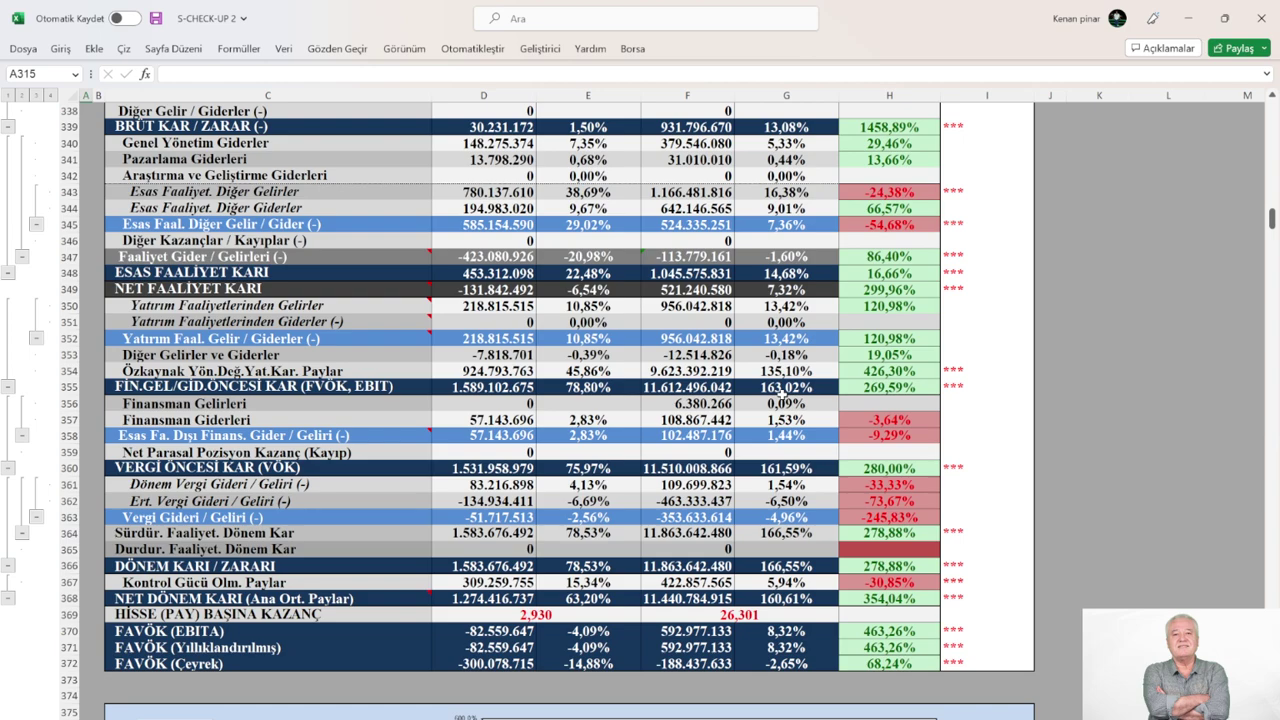
pyautogui.moveTo(172, 302)
pyautogui.scroll(-2, 785, 437)
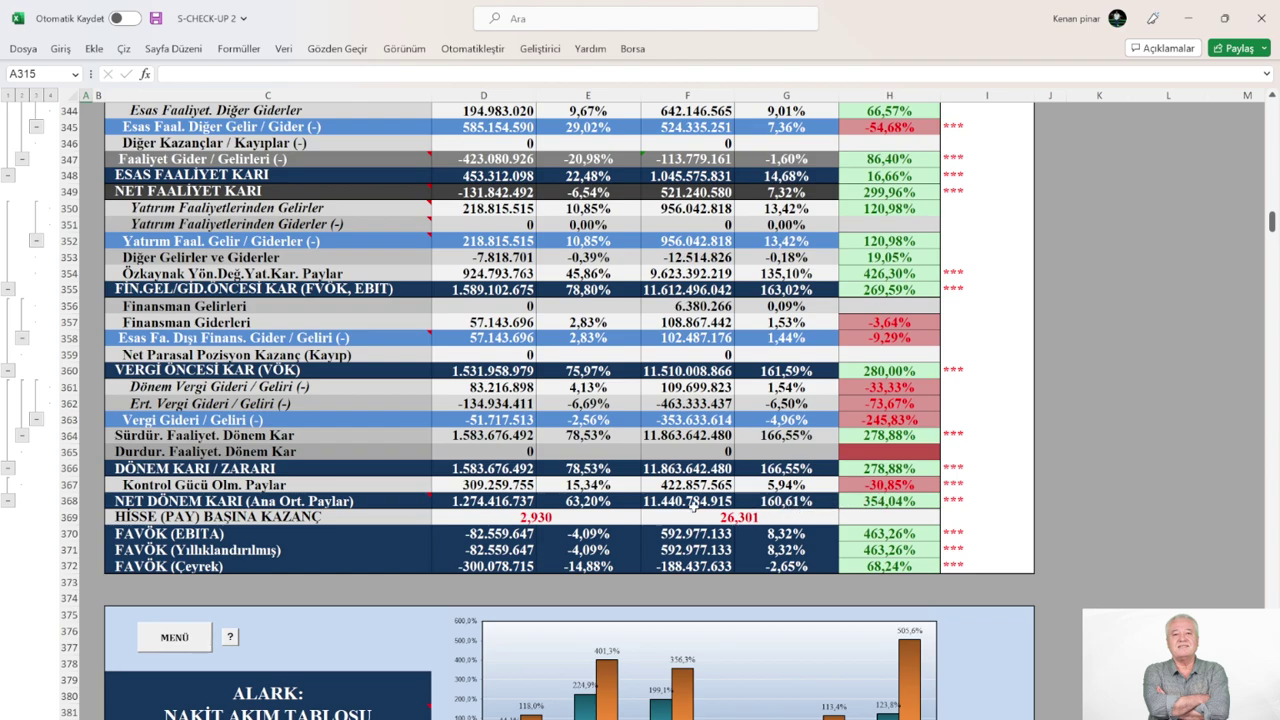
# Step: Go on to the NAKİT AKIM TABLOSU below the income statement and examine its chart and the profit adjustment rows
pyautogui.scroll(-4, 687, 508)
pyautogui.scroll(-5, 687, 508)
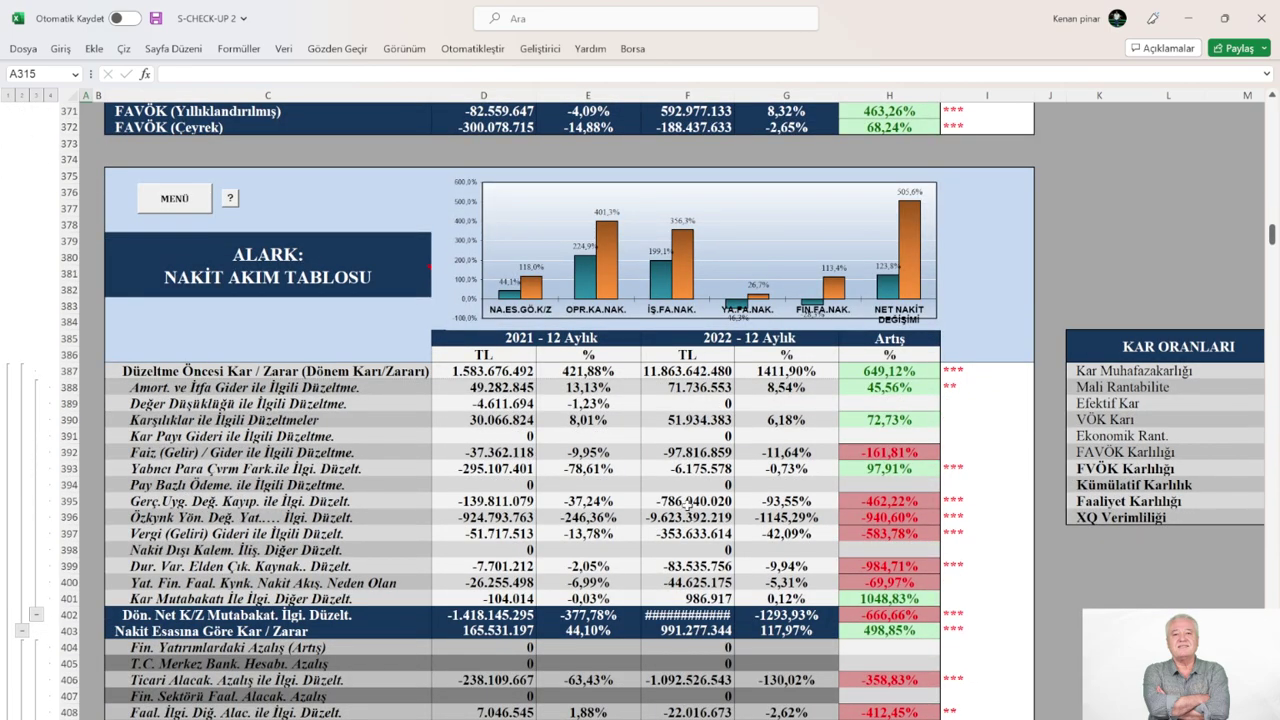
pyautogui.scroll(2, 688, 512)
pyautogui.scroll(-1, 687, 506)
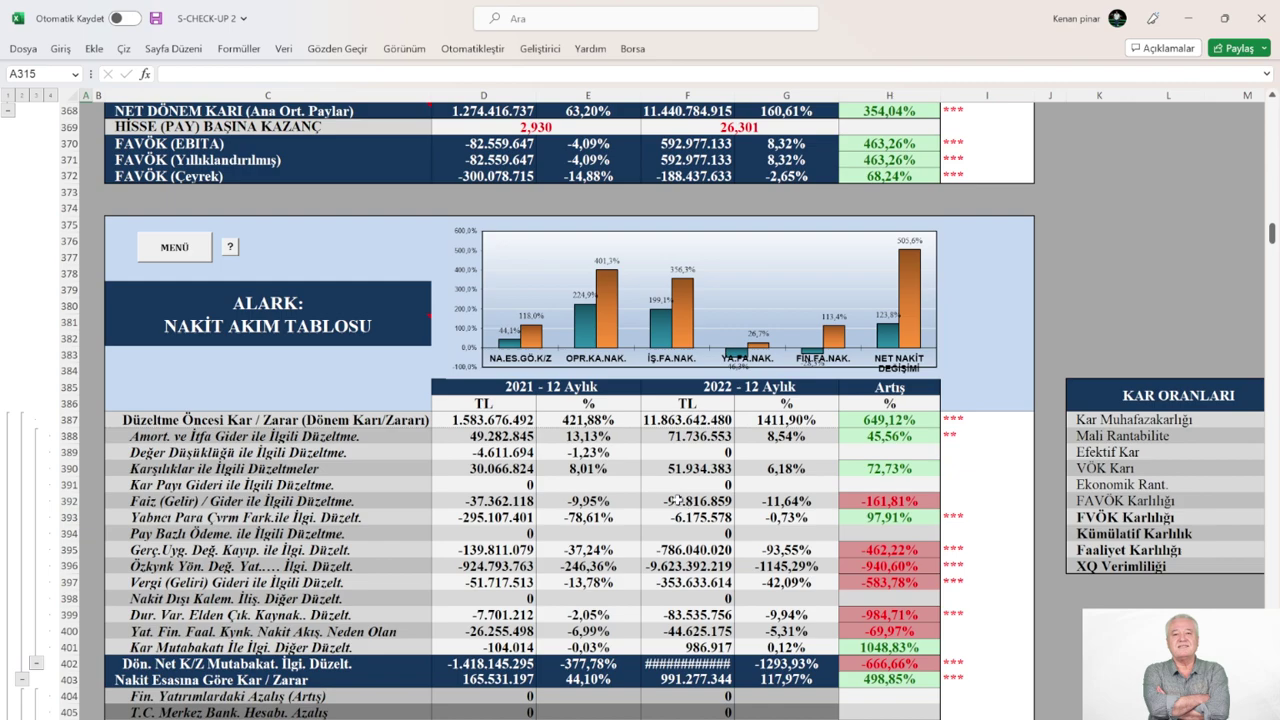
pyautogui.scroll(-1, 676, 498)
pyautogui.scroll(-1, 676, 498)
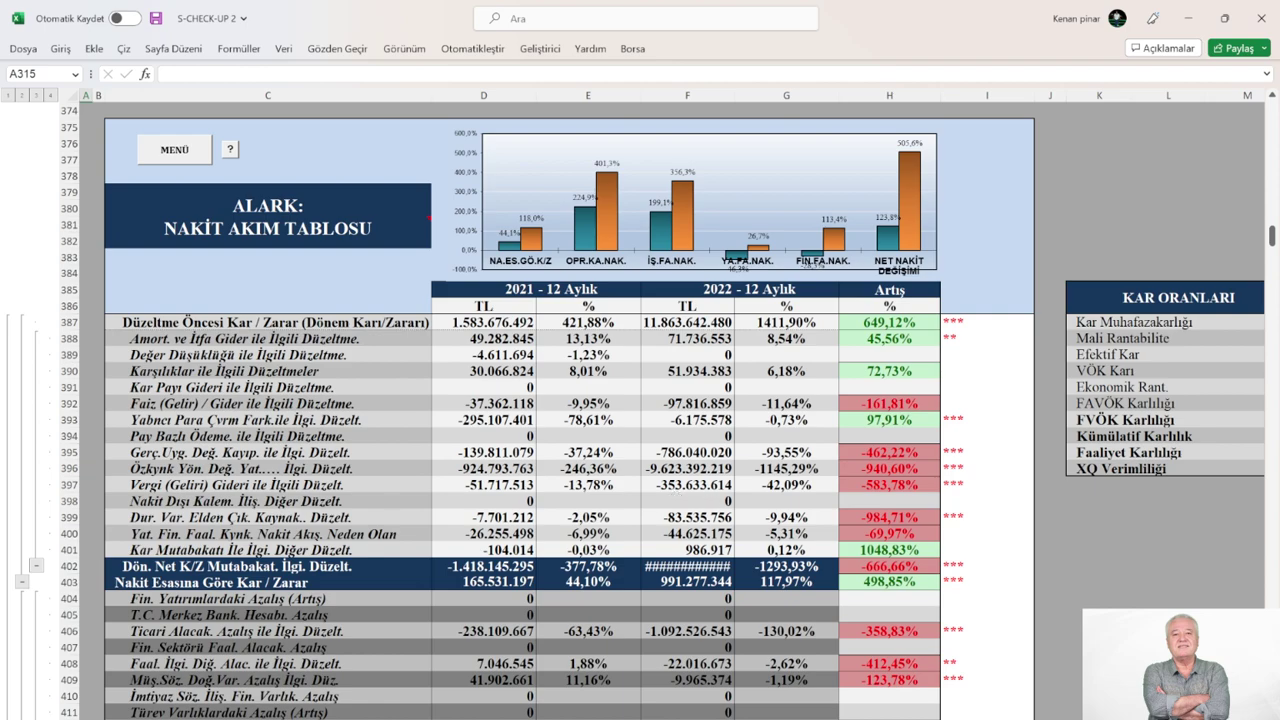
# Step: Review the KAR ORANLARI table beside the cash flow statement for 2021 and 2022, and return to the statement
pyautogui.hscroll(1, 667, 404)
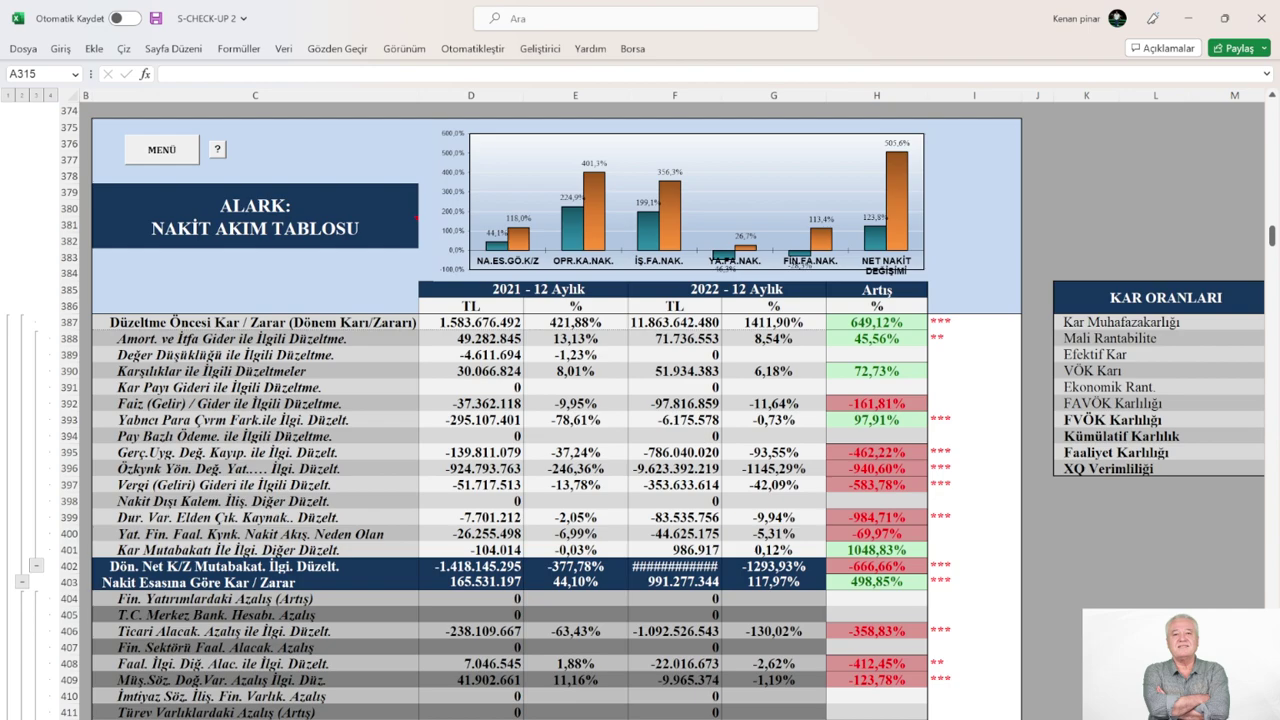
pyautogui.hscroll(4, 667, 404)
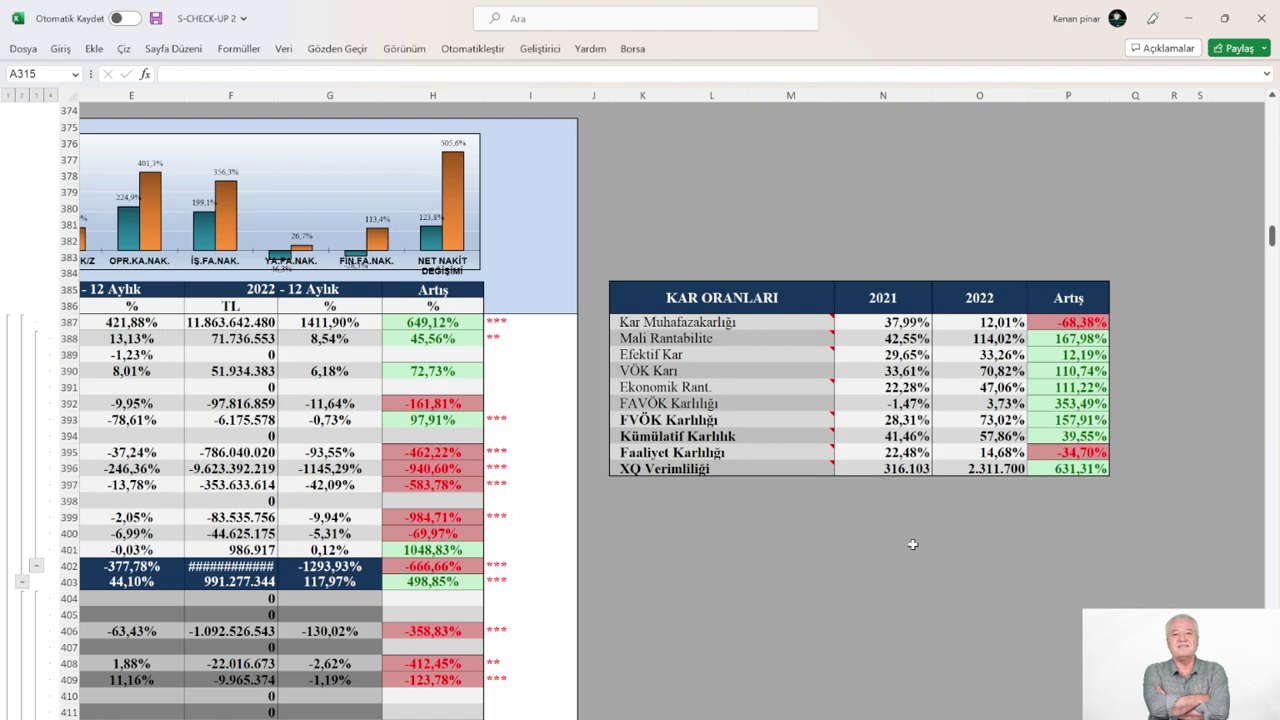
pyautogui.moveTo(697, 356)
pyautogui.hscroll(-4, 502, 474)
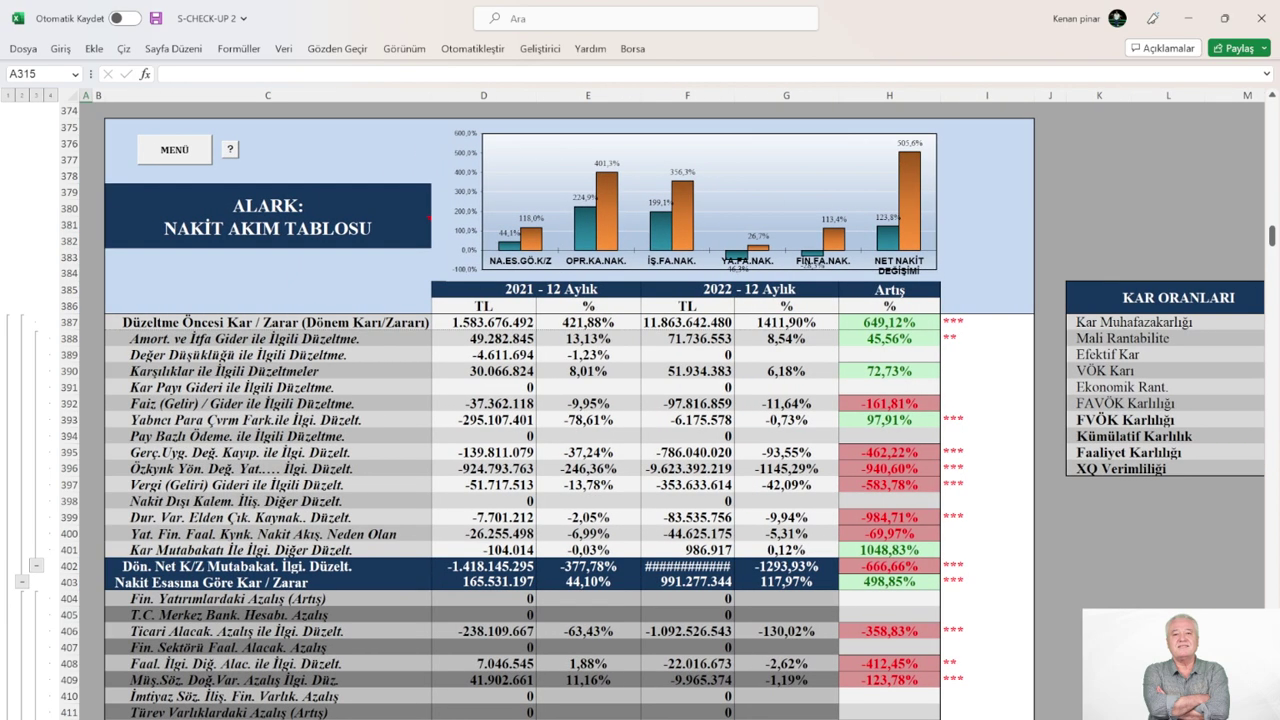
# Step: Review the cash flow statement from the profit adjustments through operating, investing and financing flows to the period-end cash
pyautogui.scroll(1, 501, 470)
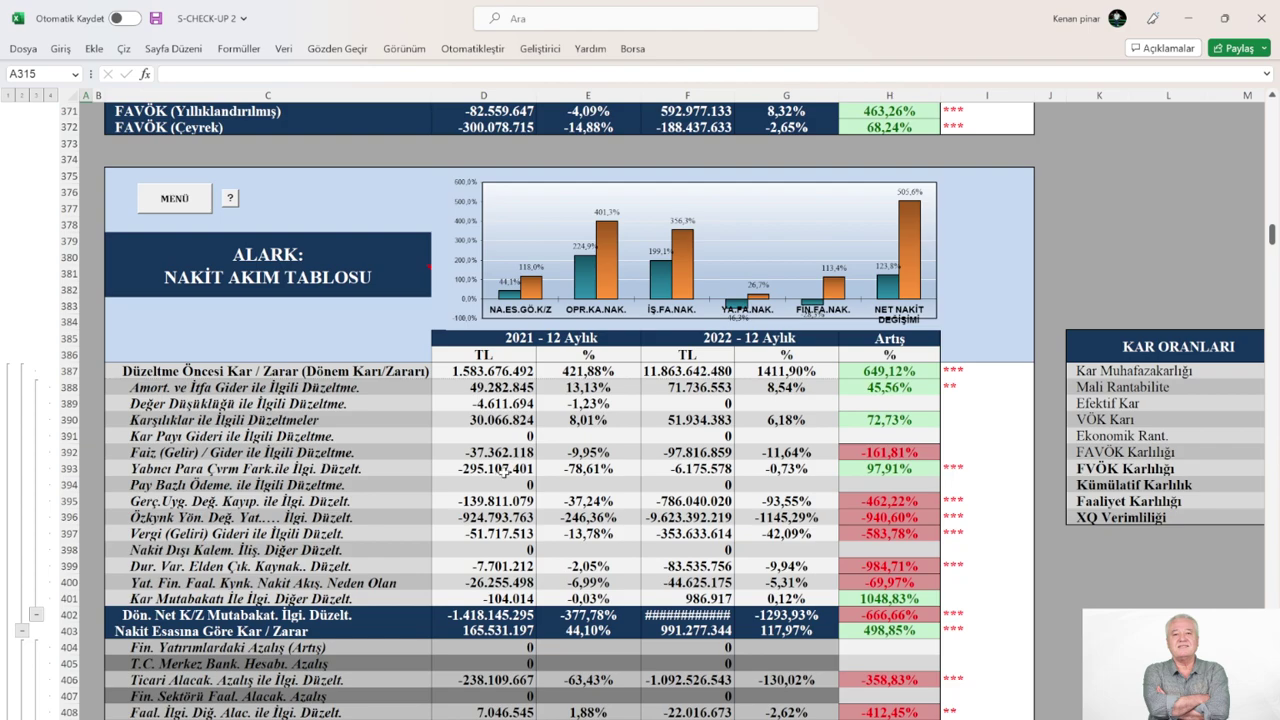
pyautogui.scroll(-7, 505, 470)
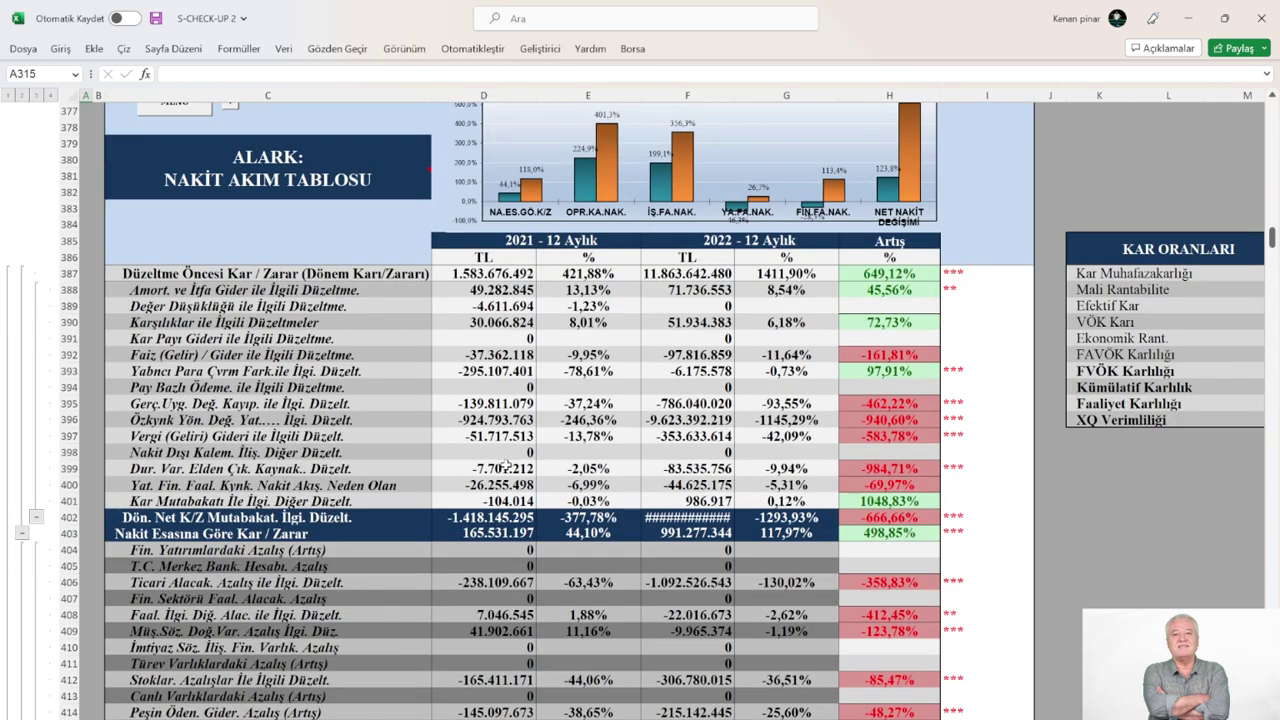
pyautogui.scroll(-6, 507, 466)
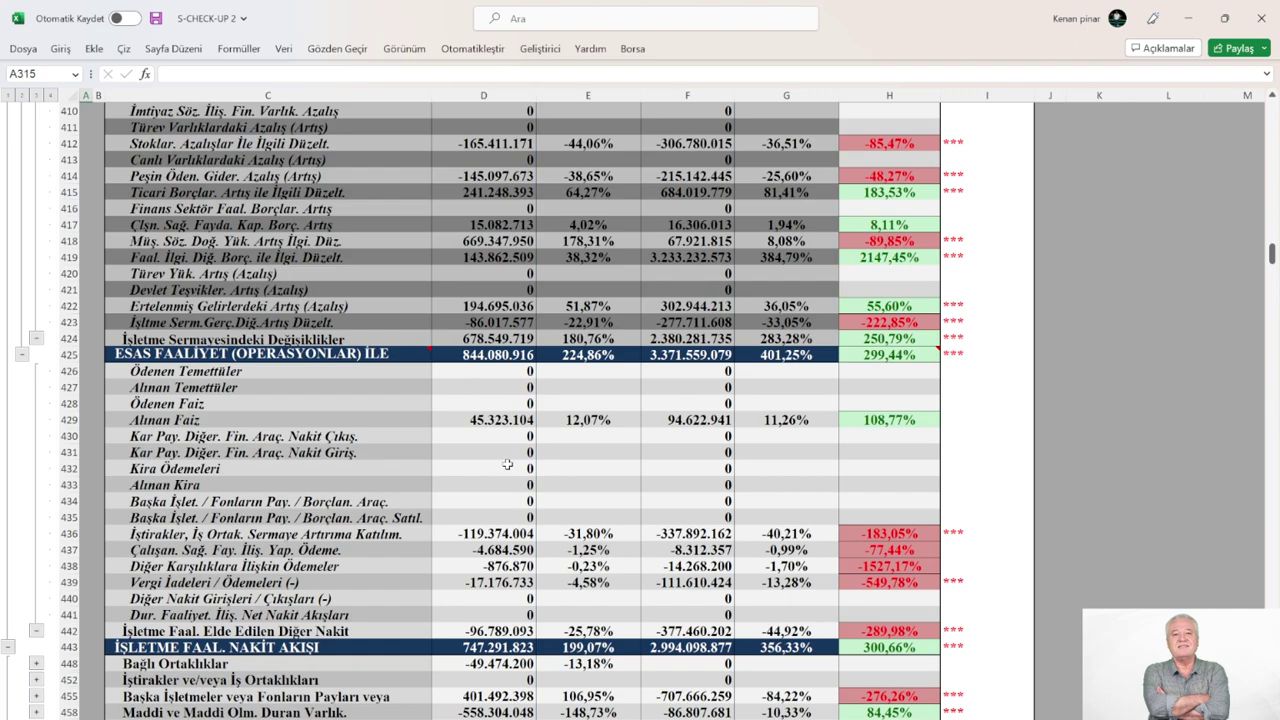
pyautogui.scroll(-4, 507, 465)
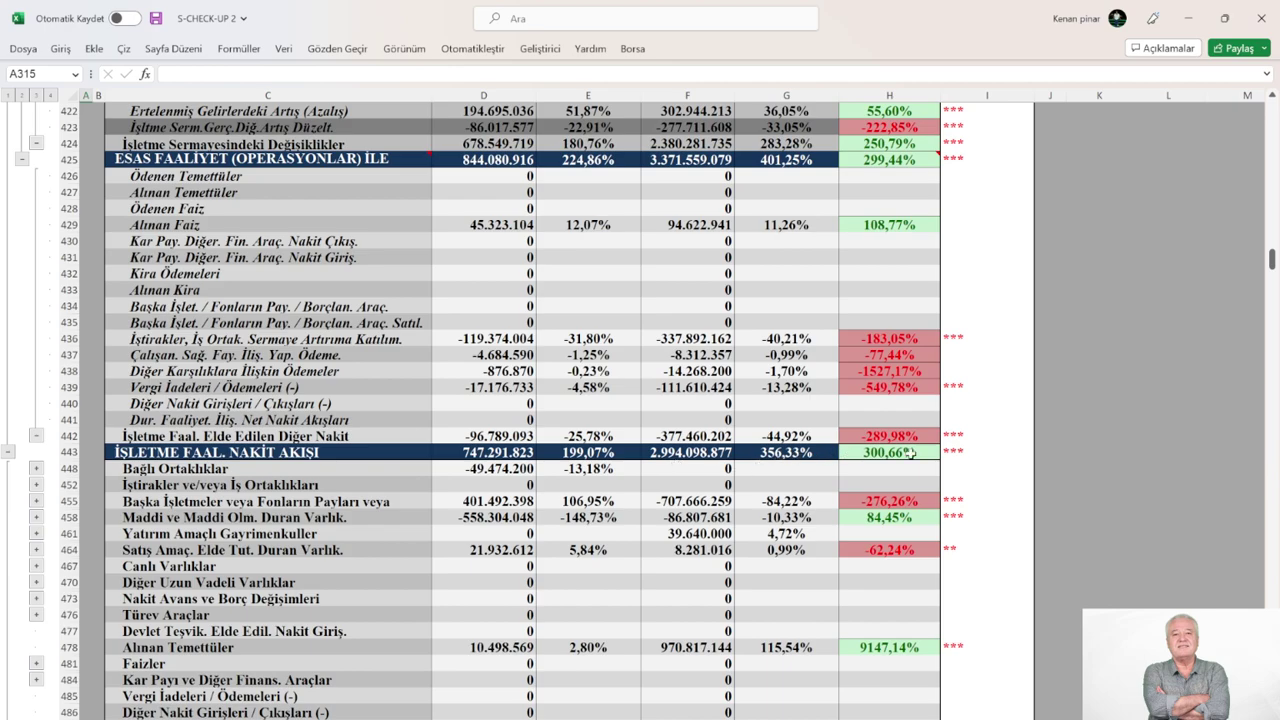
pyautogui.scroll(-2, 910, 453)
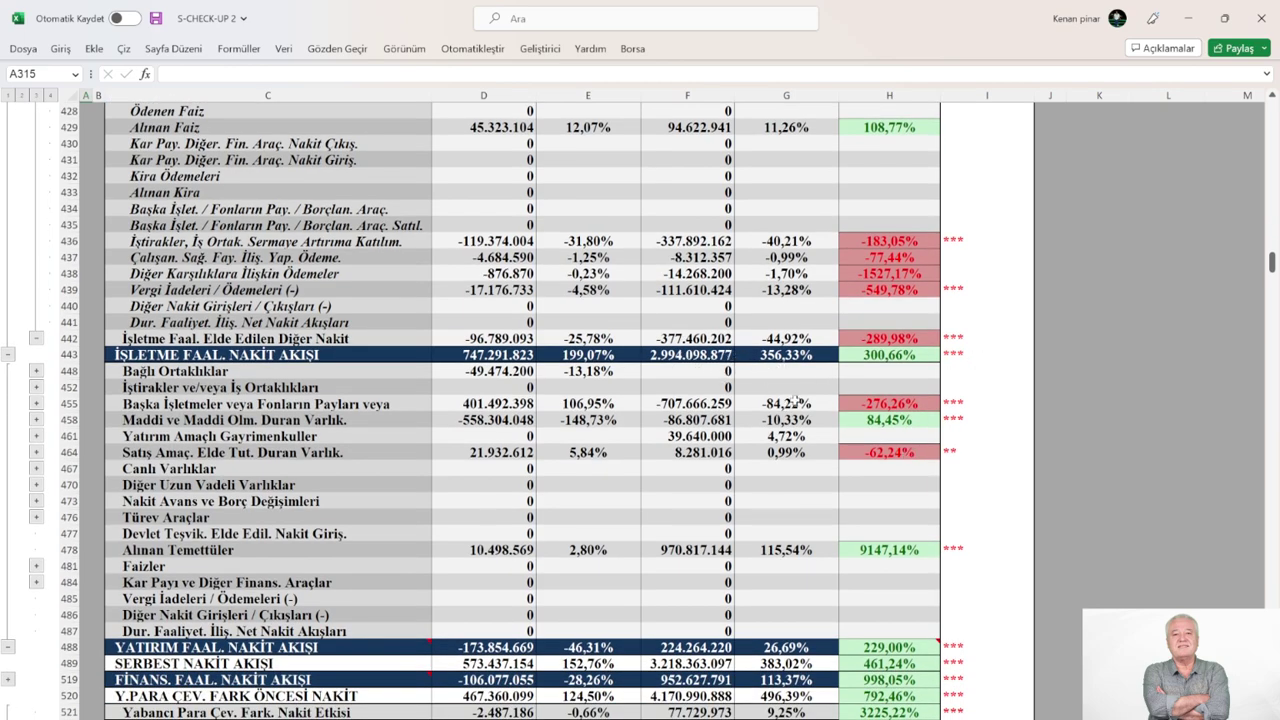
pyautogui.scroll(-1, 795, 401)
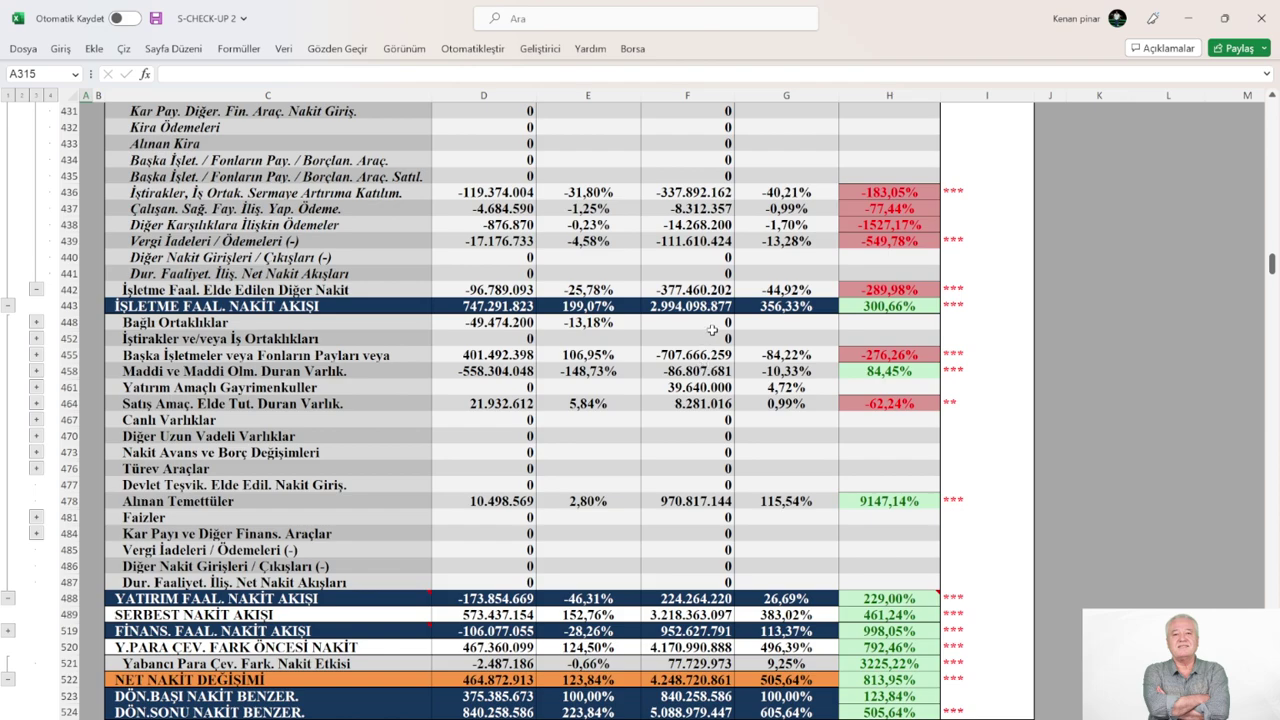
pyautogui.scroll(-2, 708, 420)
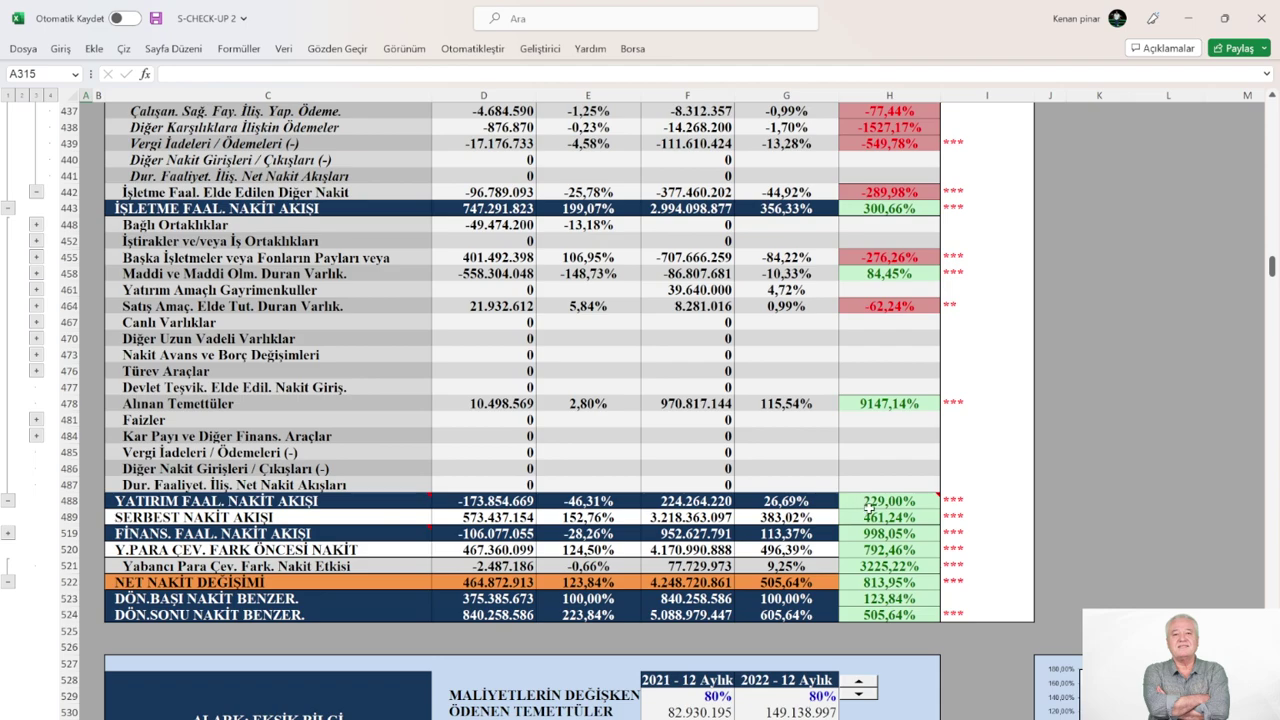
pyautogui.moveTo(866, 509)
pyautogui.scroll(-1, 748, 548)
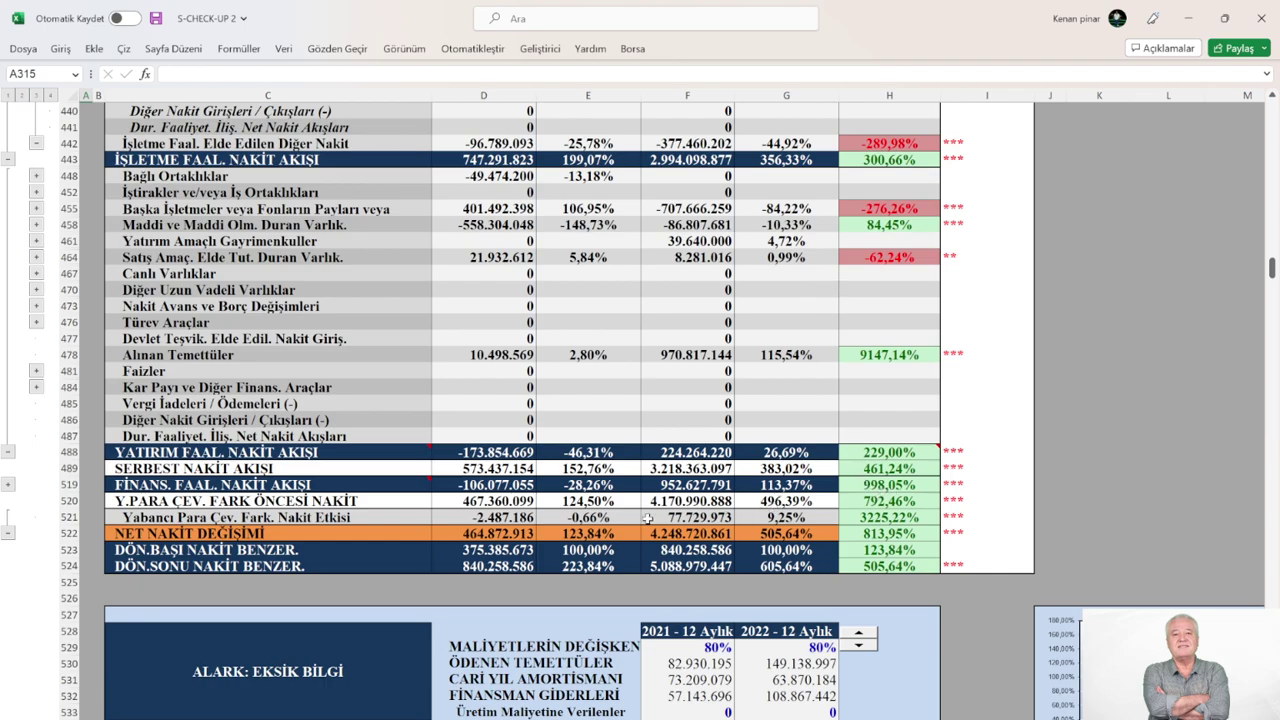
# Step: Re-examine the İŞLETME FAAL. NAKİT AKIŞI items against the investing, free and financing cash flows and the net cash change
pyautogui.scroll(2, 608, 501)
pyautogui.scroll(5, 608, 501)
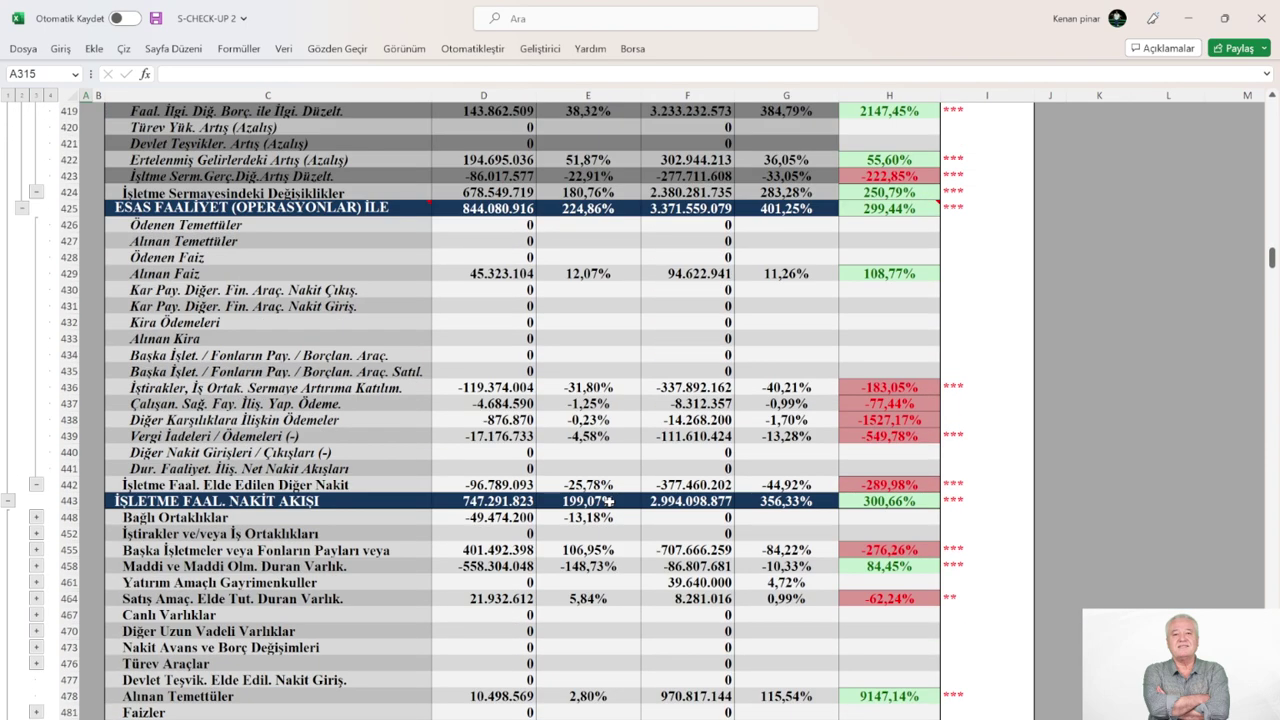
pyautogui.scroll(-1, 608, 501)
pyautogui.scroll(-3, 569, 449)
pyautogui.scroll(-4, 569, 449)
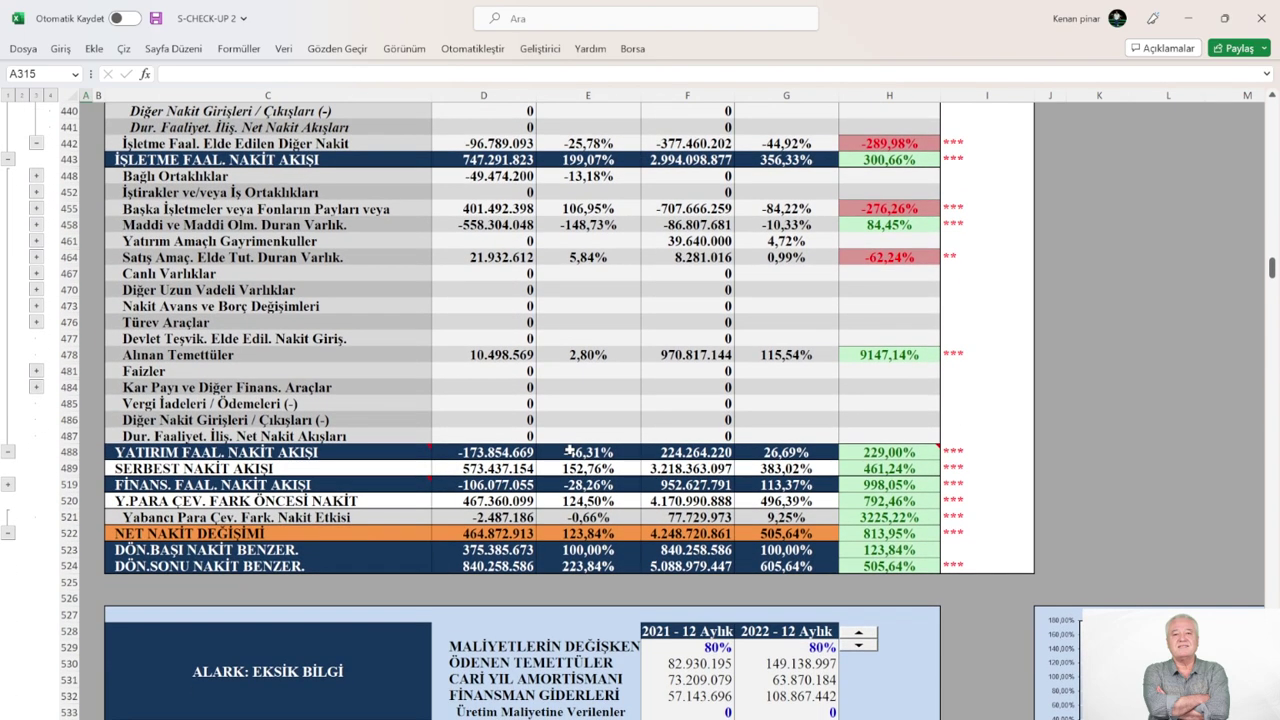
pyautogui.scroll(-1, 569, 449)
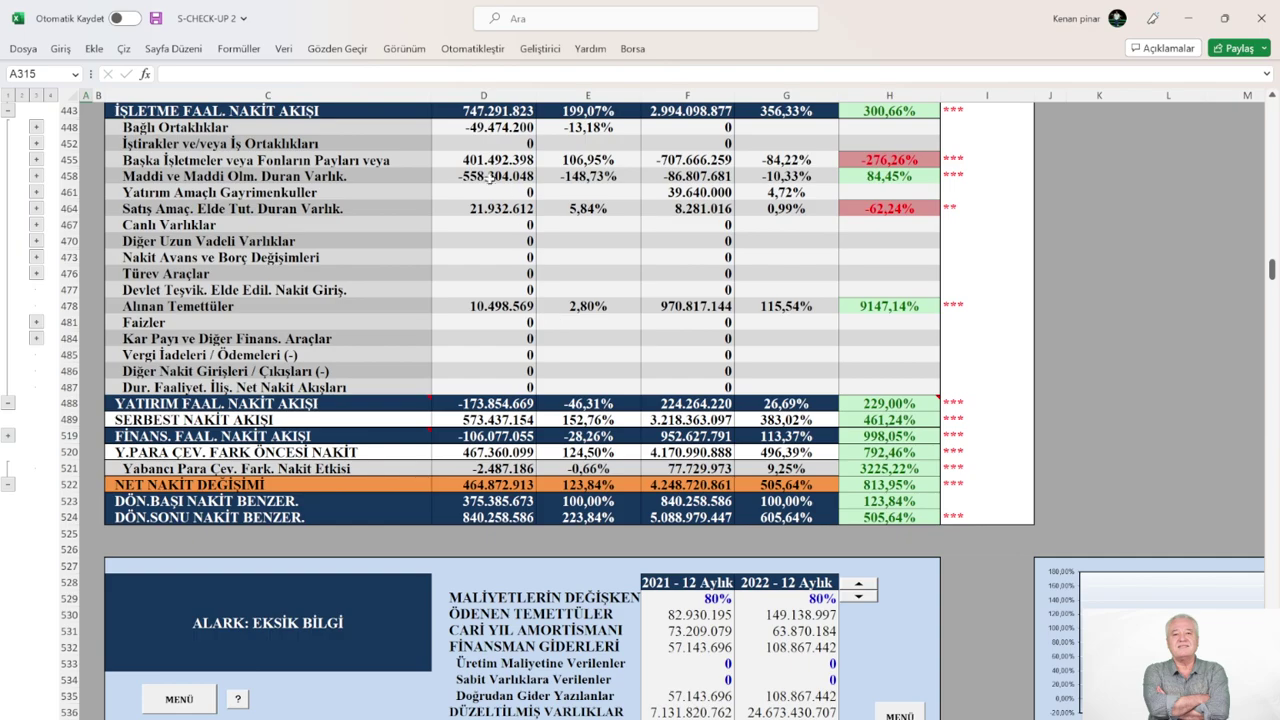
# Step: Return to the analysis menu, open NAKİT (PARA) AKIM DEĞERLEME, and read its cash ratios and the note on the investment cash ratio
pyautogui.scroll(12, 355, 315)
pyautogui.scroll(13, 355, 315)
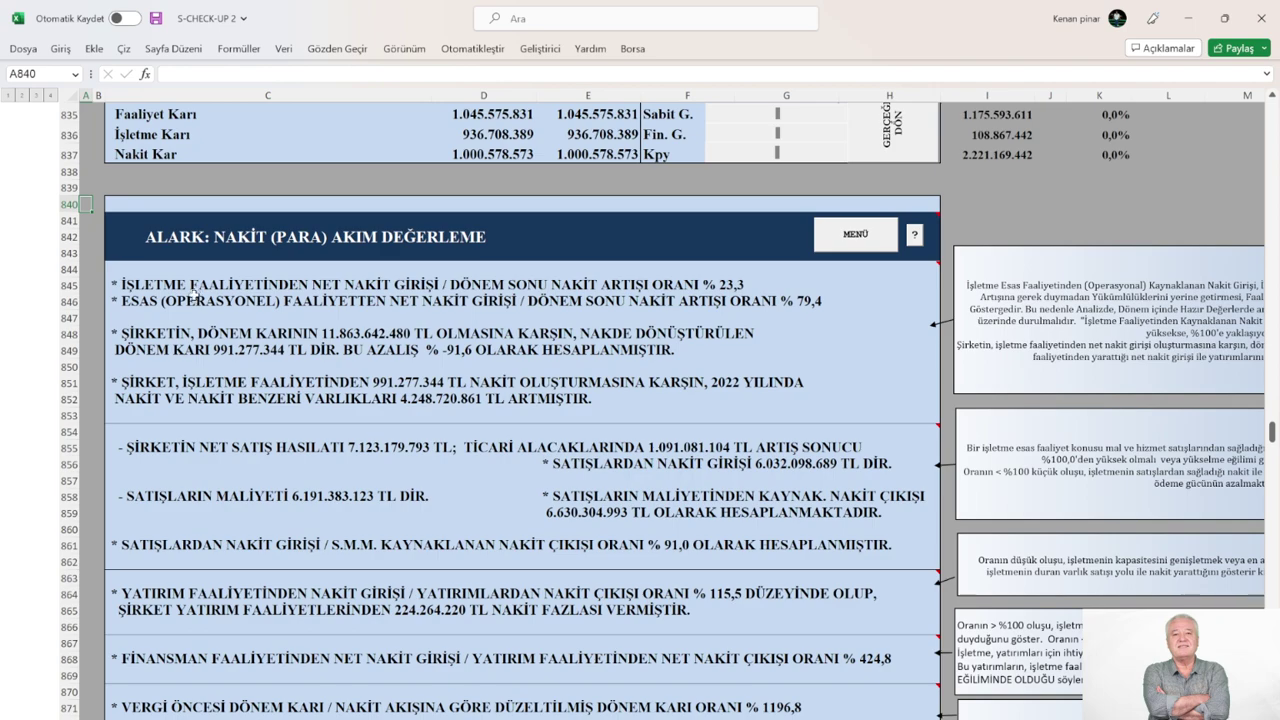
pyautogui.click(229, 247)
pyautogui.scroll(-2, 806, 328)
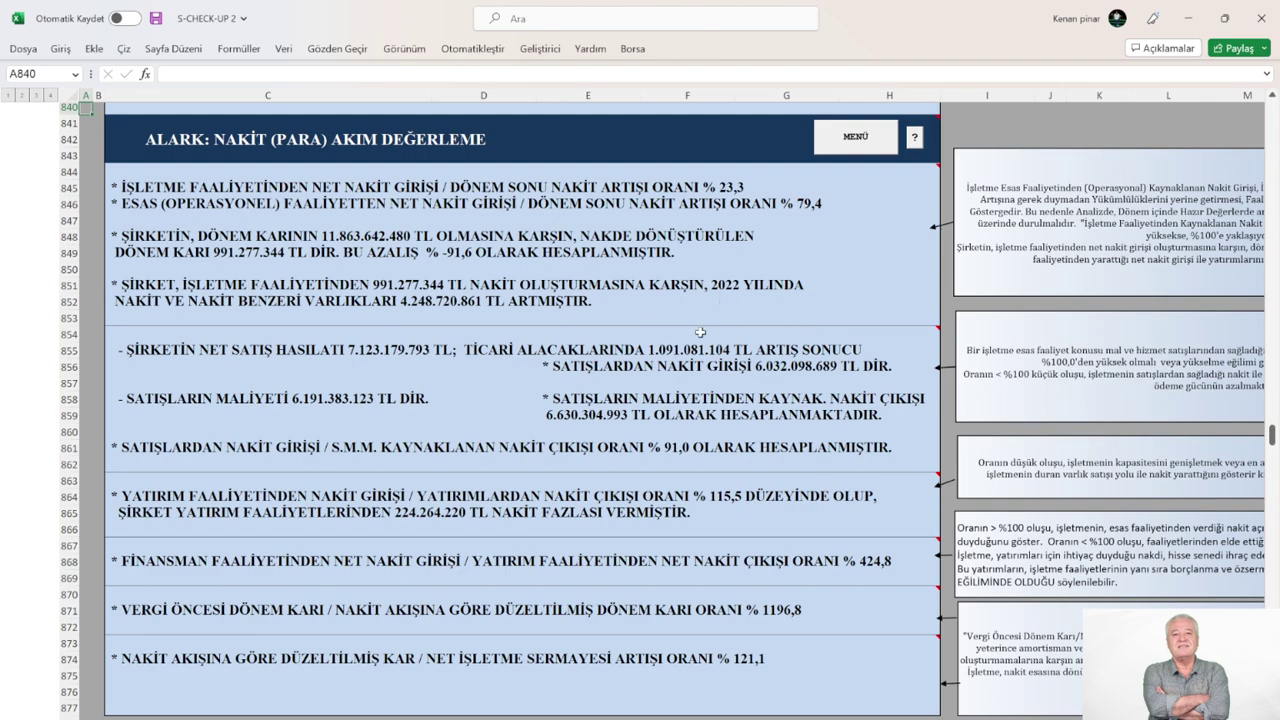
pyautogui.scroll(-1, 687, 371)
pyautogui.scroll(-2, 687, 371)
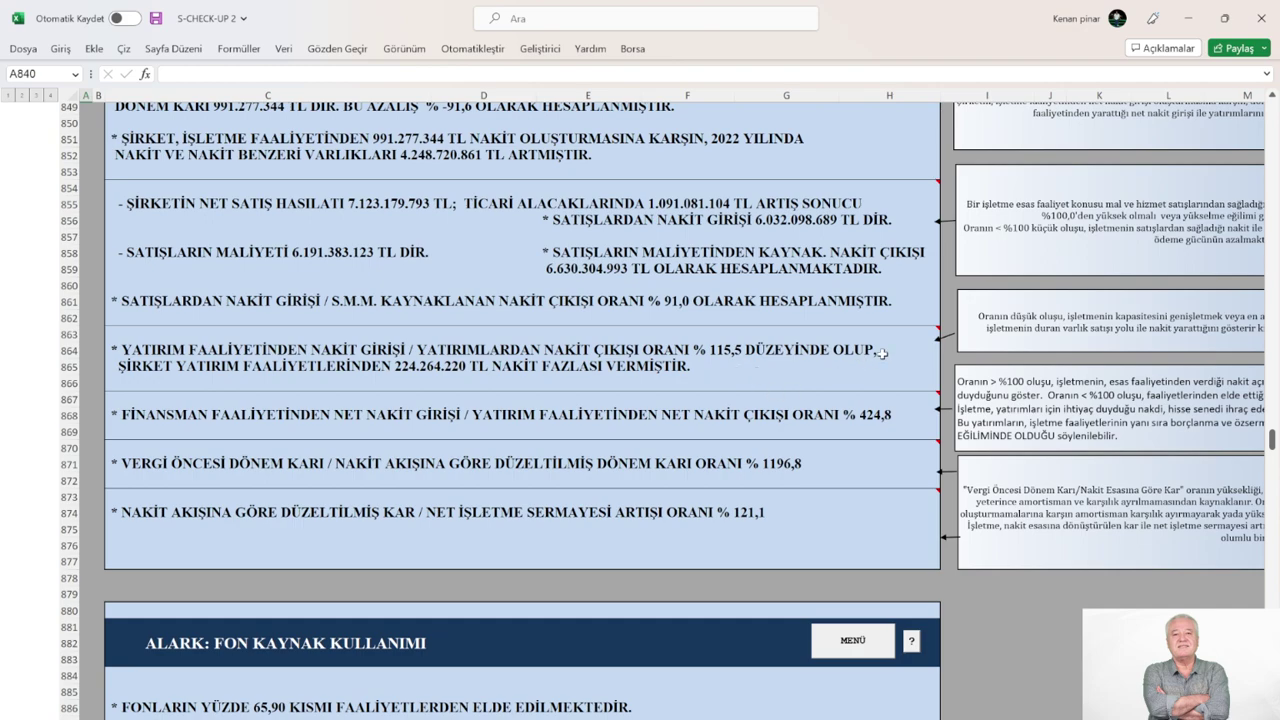
pyautogui.moveTo(930, 330)
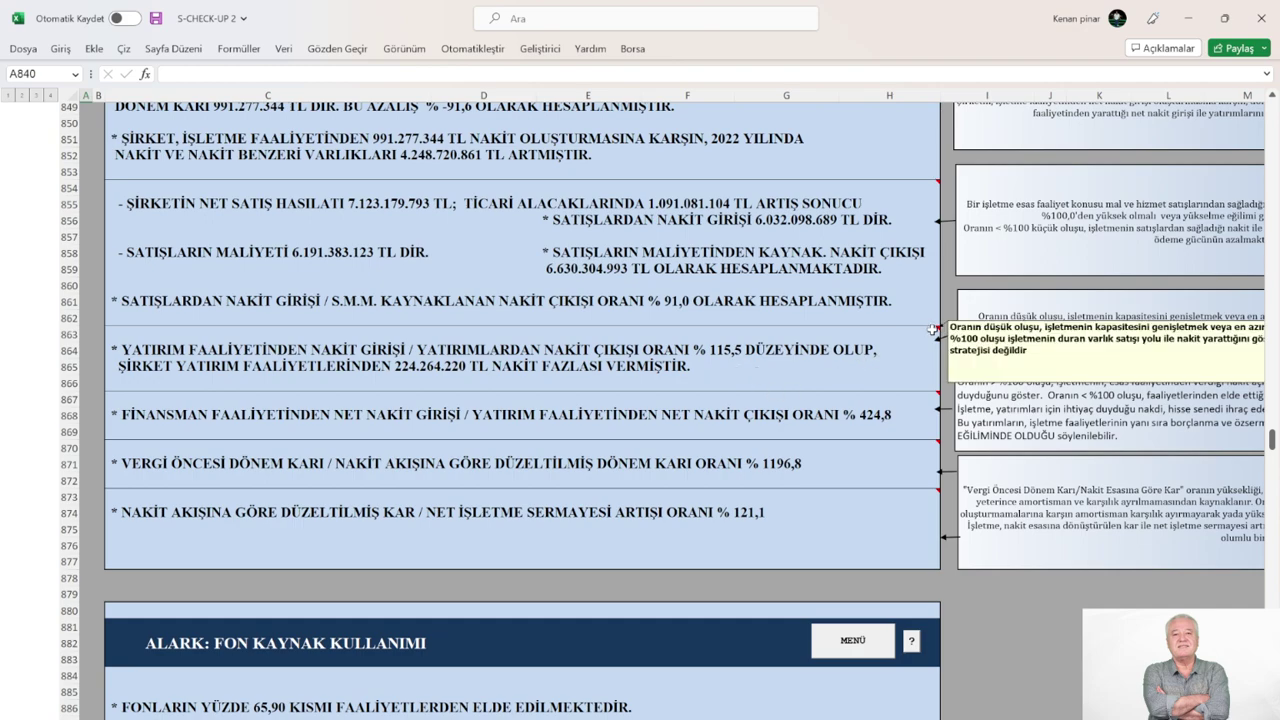